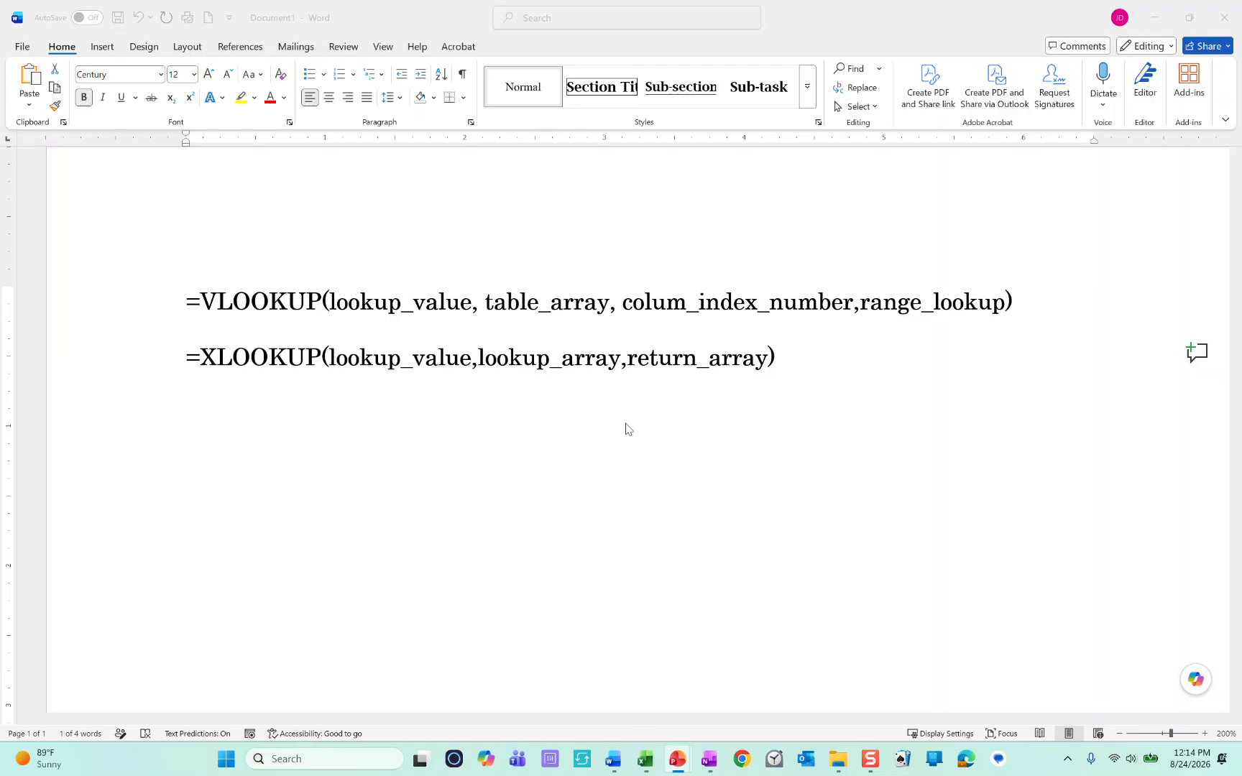
Step: Switch to the Gourmet Hot Dog Shoppe 2 workbook in Excel and examine the product descriptions and January quantities on the Q1 Sales sheet
{"action": "left_click", "coordinate": [1155, 17]}
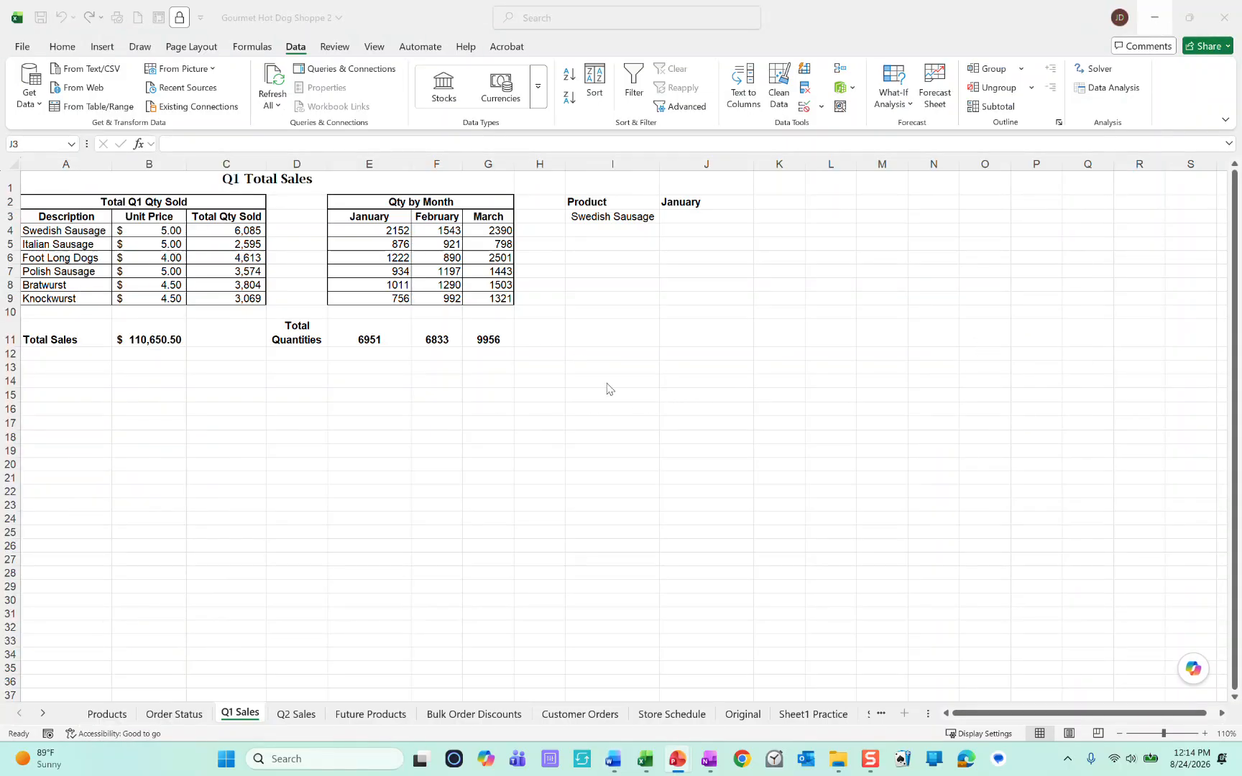
{"action": "scroll", "coordinate": [608, 386], "scroll_direction": "up", "scroll_amount": 2}
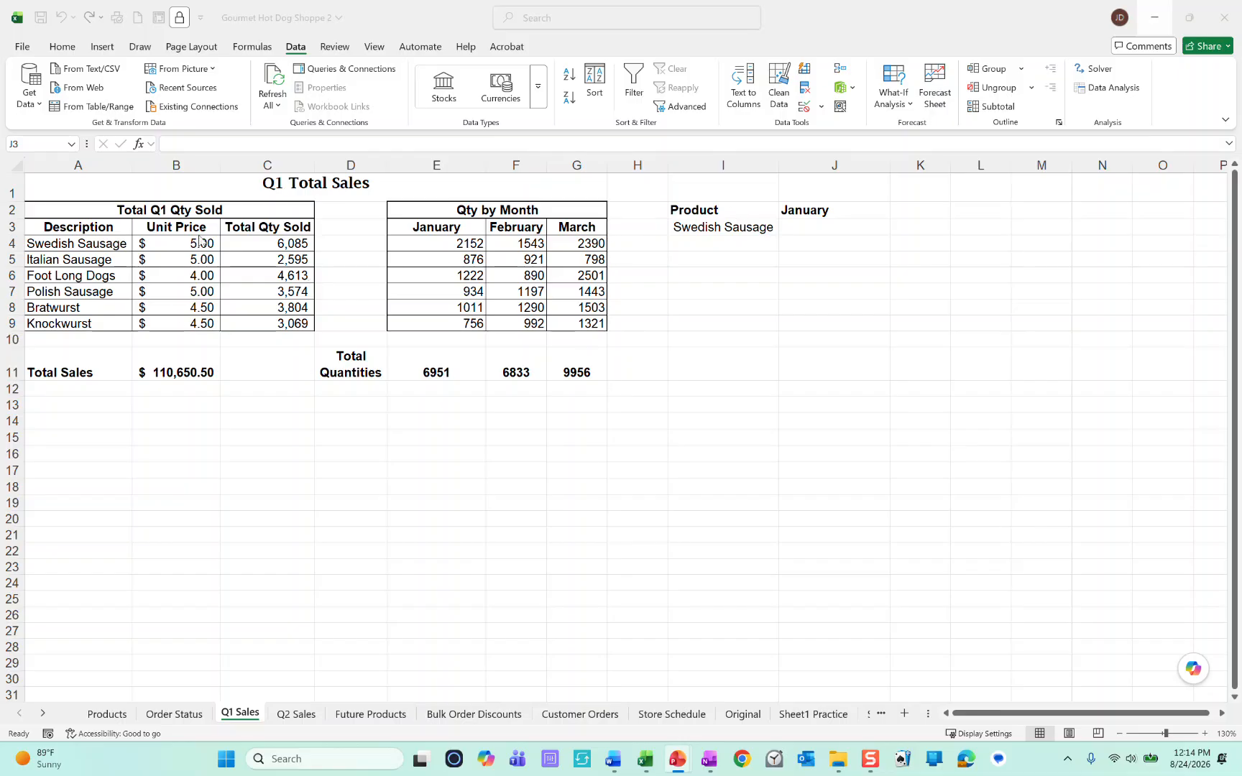
{"action": "left_click_drag", "start_coordinate": [91, 243], "coordinate": [107, 335]}
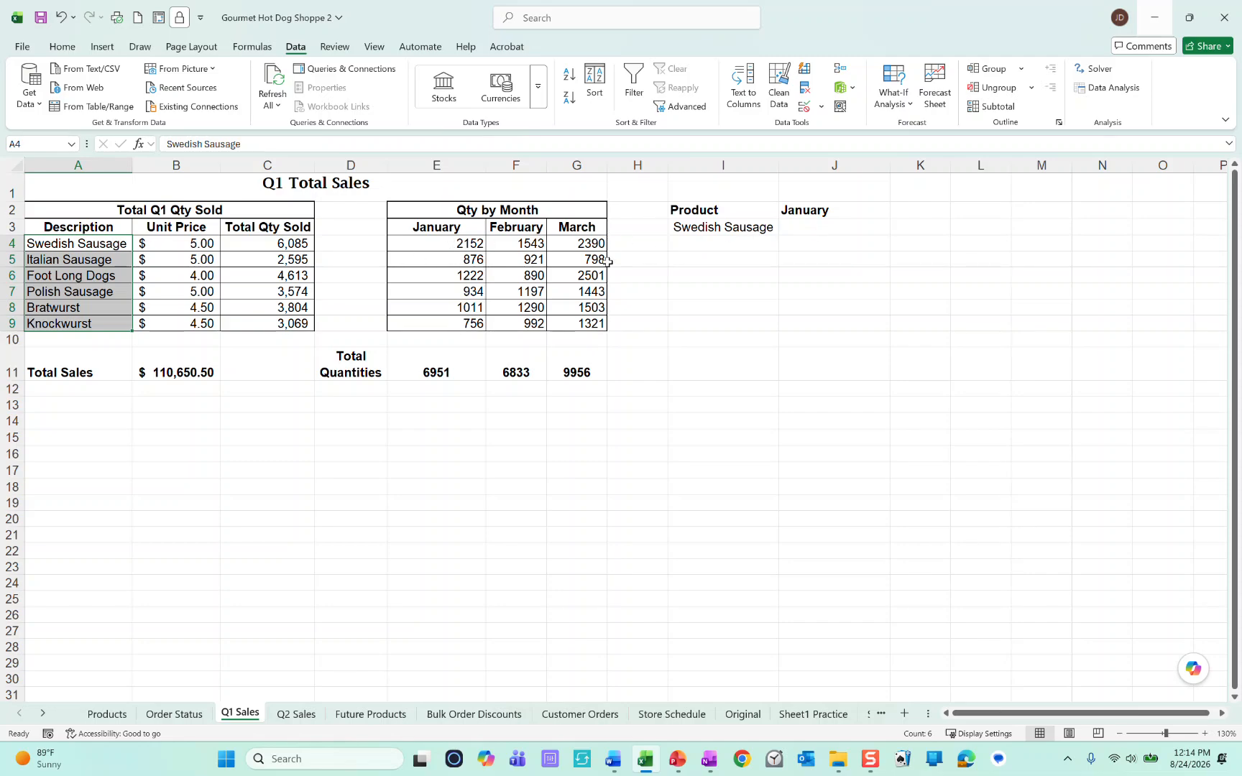
{"action": "left_click_drag", "start_coordinate": [427, 245], "coordinate": [440, 323]}
Step: Enter an XLOOKUP formula in J3 with I3 as lookup value, A4:A9 as lookup array and the named range Q1January as return array
{"action": "left_click", "coordinate": [837, 226]}
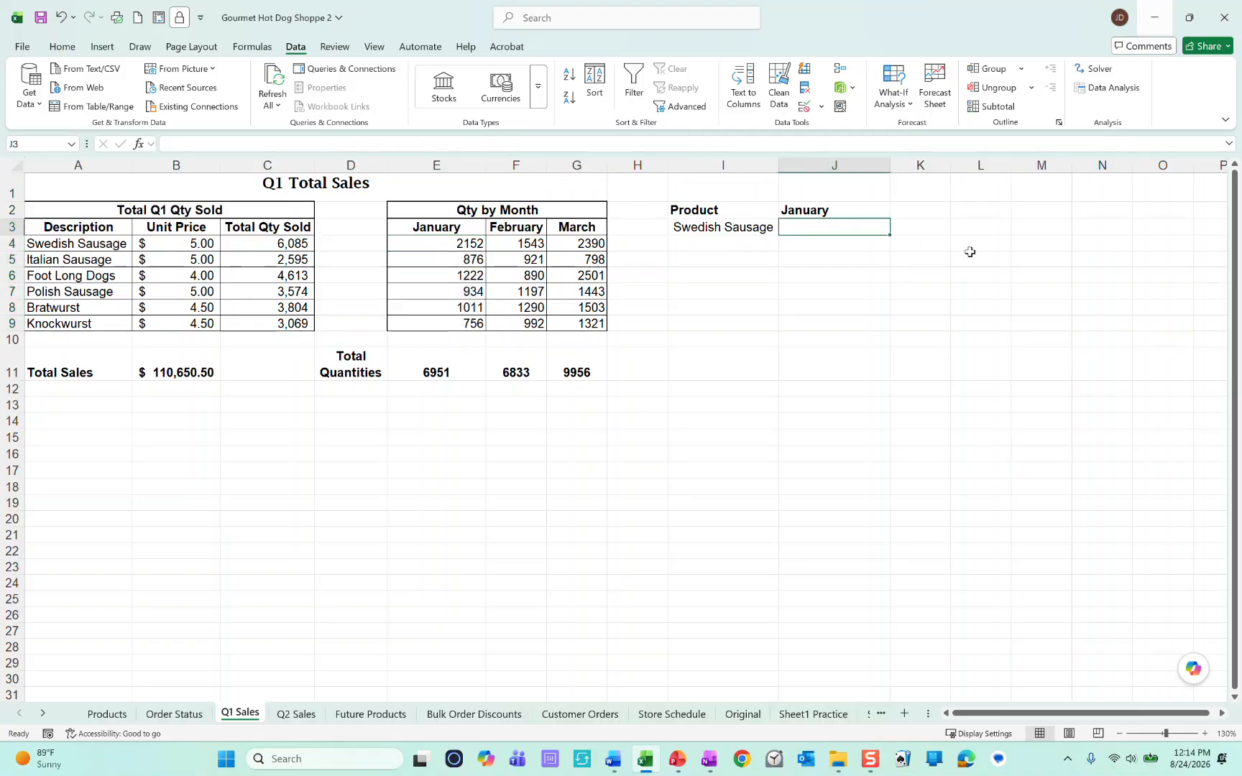
{"action": "type", "text": "="}
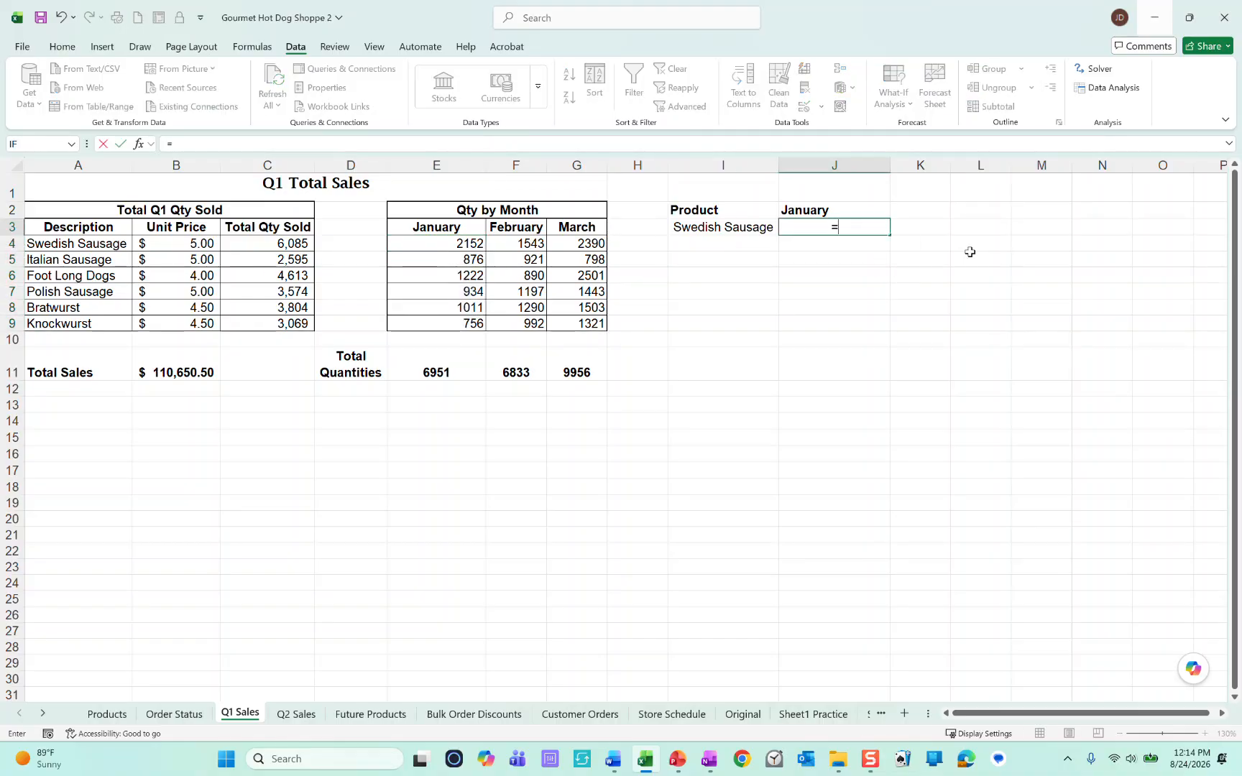
{"action": "type", "text": "Xlo"}
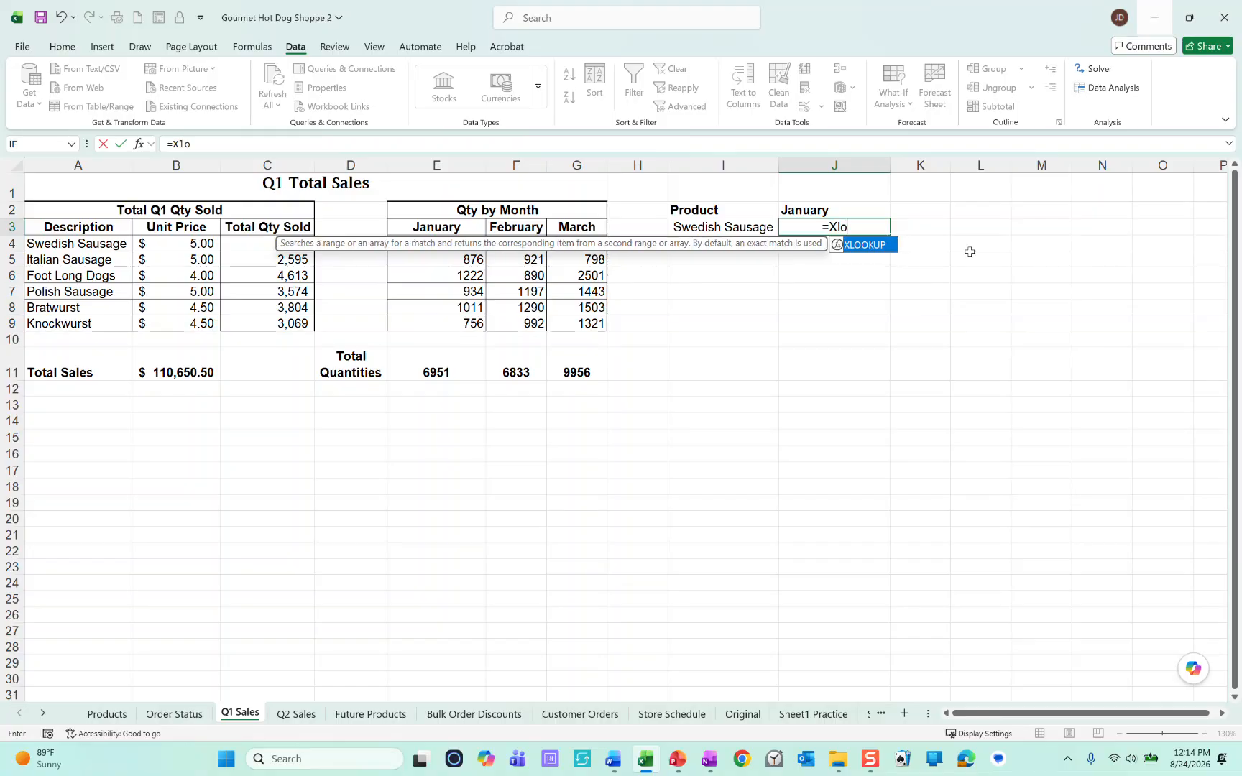
{"action": "key", "text": "Tab"}
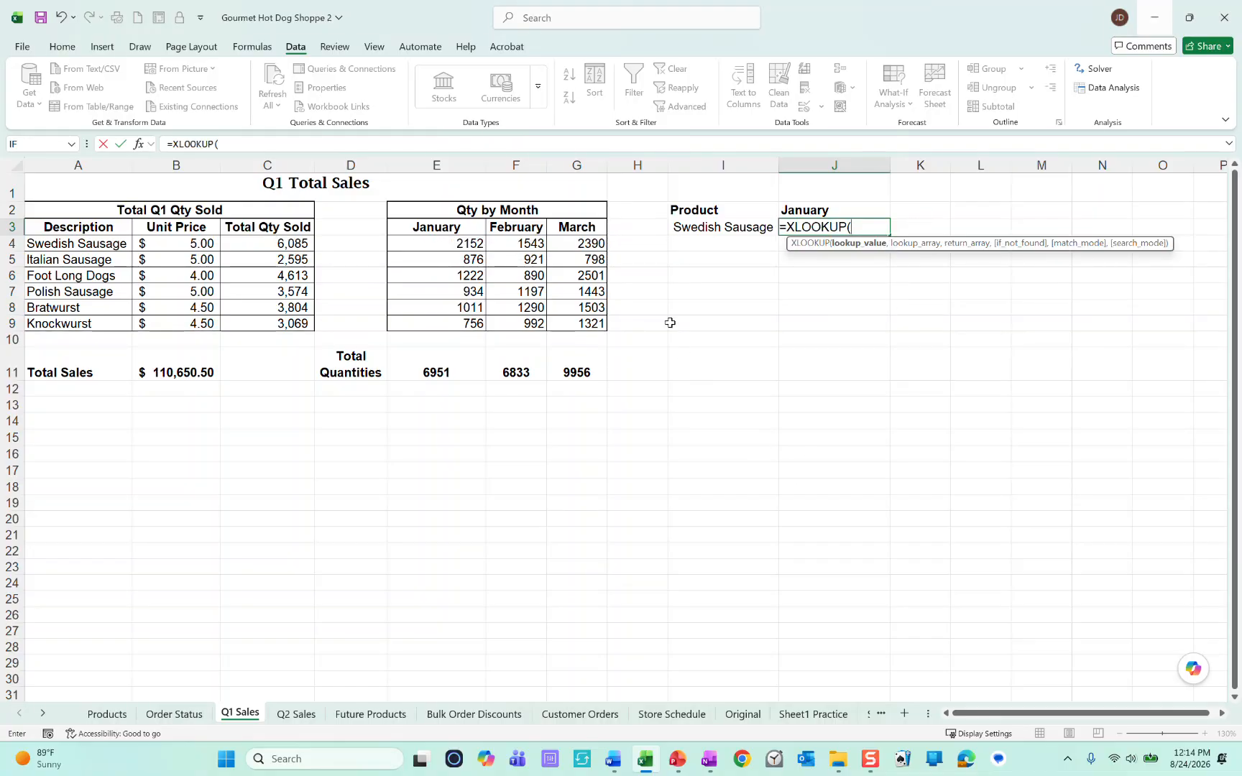
{"action": "left_click", "coordinate": [694, 224]}
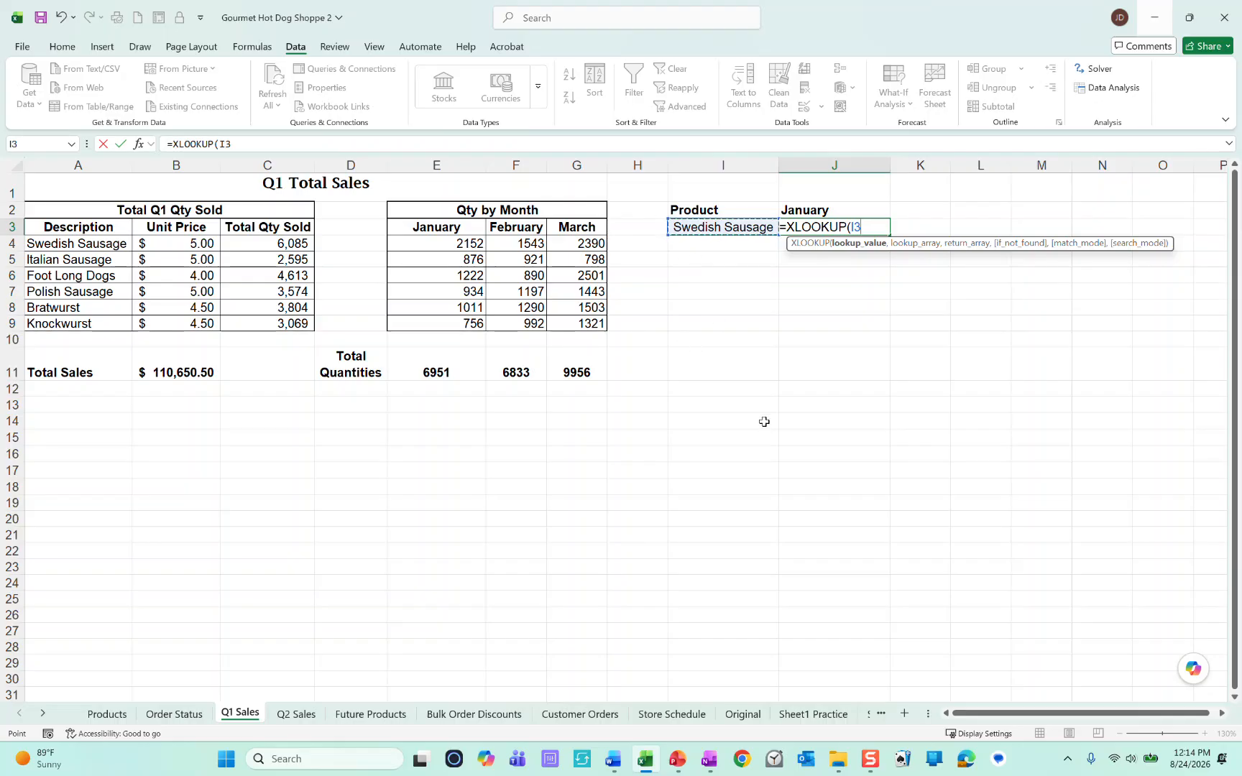
{"action": "type", "text": ","}
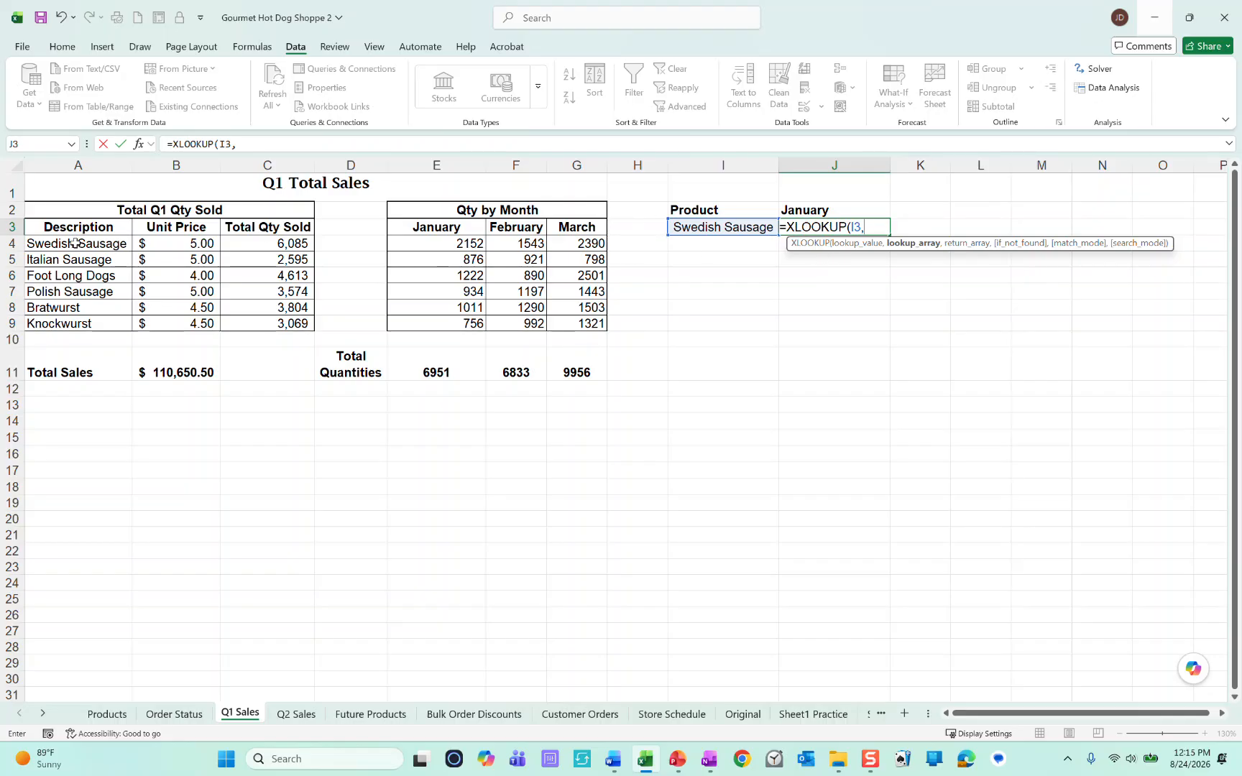
{"action": "left_click_drag", "start_coordinate": [71, 244], "coordinate": [72, 324]}
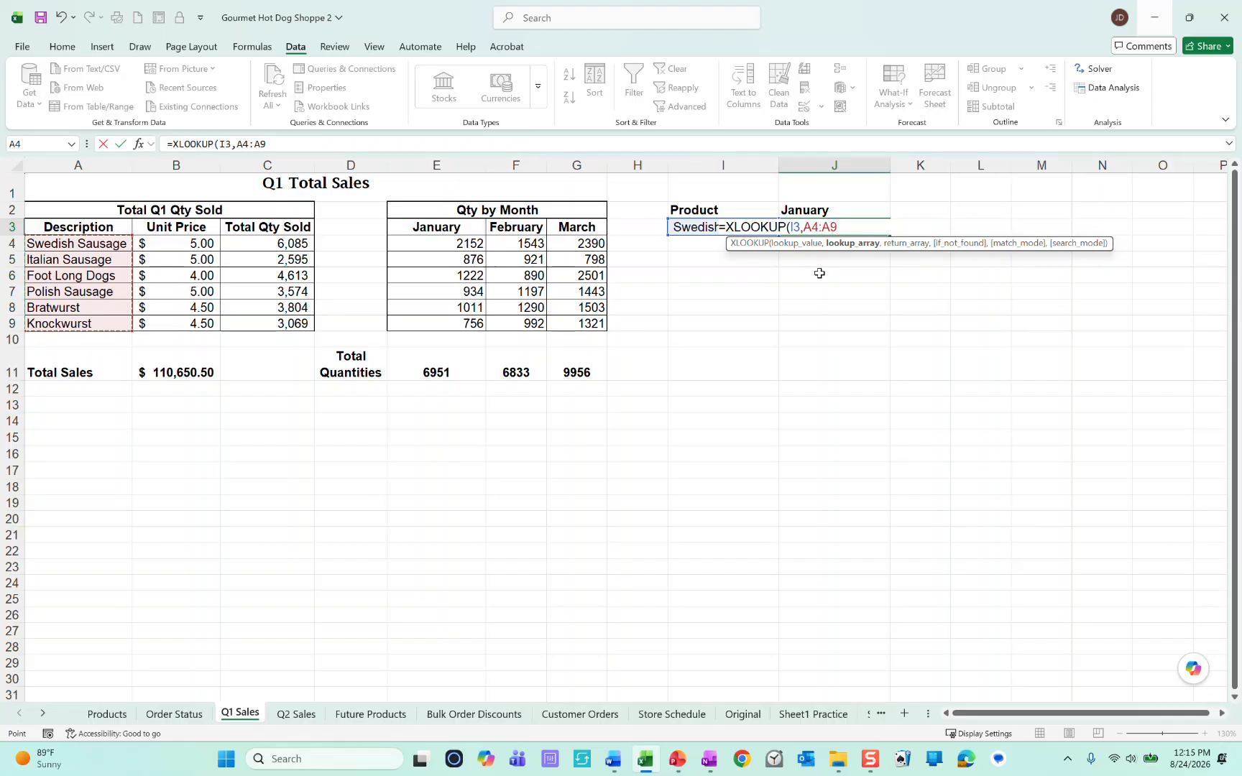
{"action": "type", "text": ","}
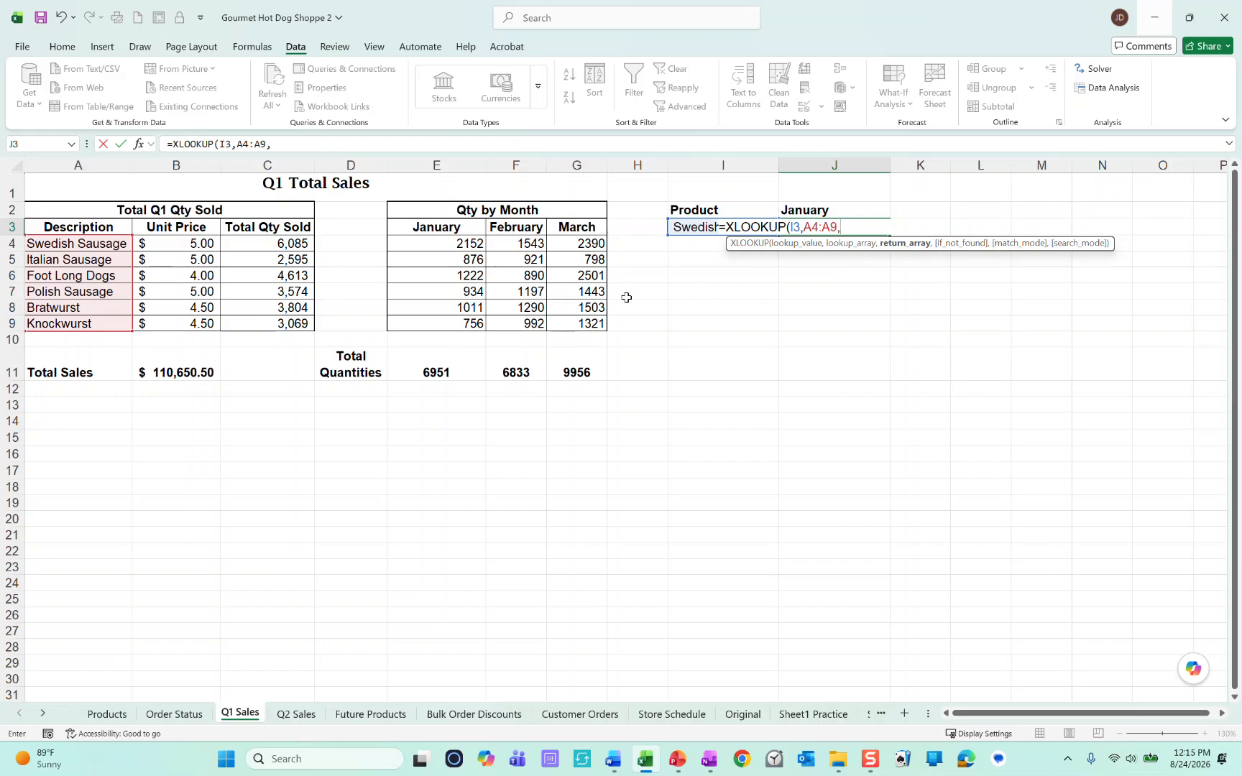
{"action": "left_click_drag", "start_coordinate": [402, 242], "coordinate": [403, 323]}
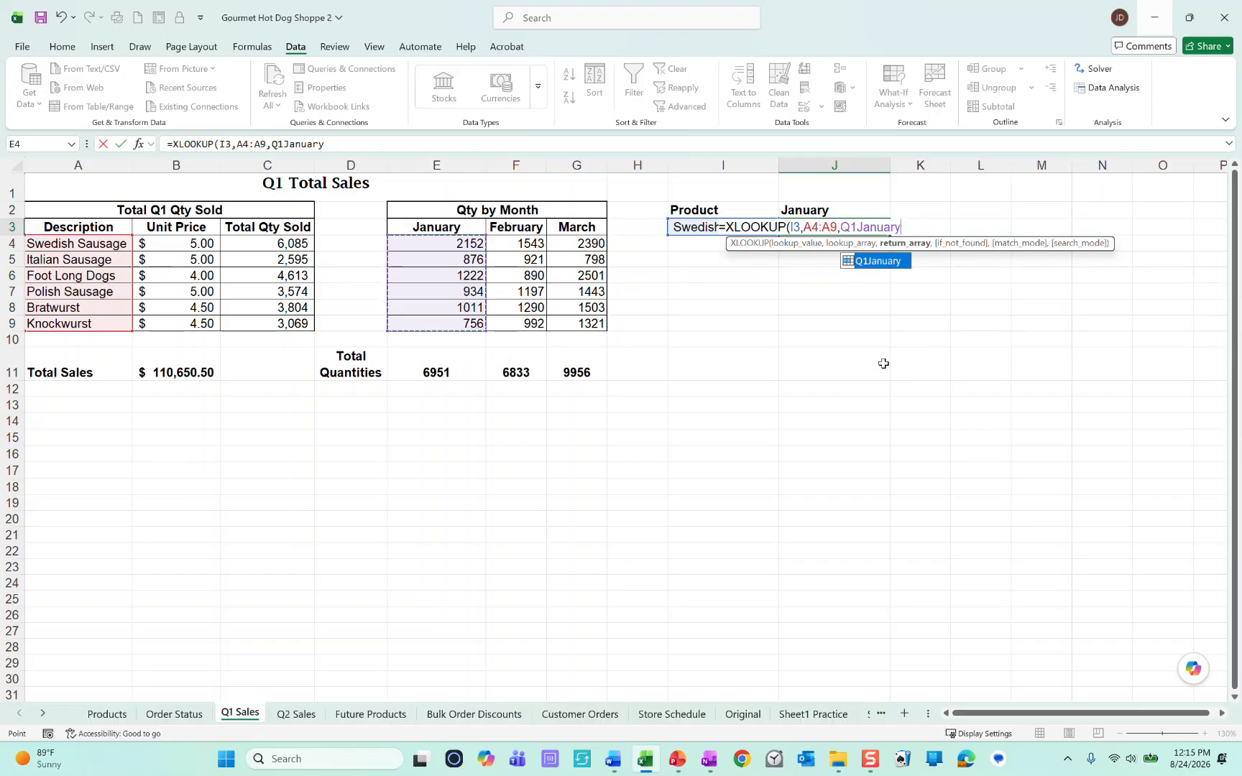
{"action": "type", "text": ")"}
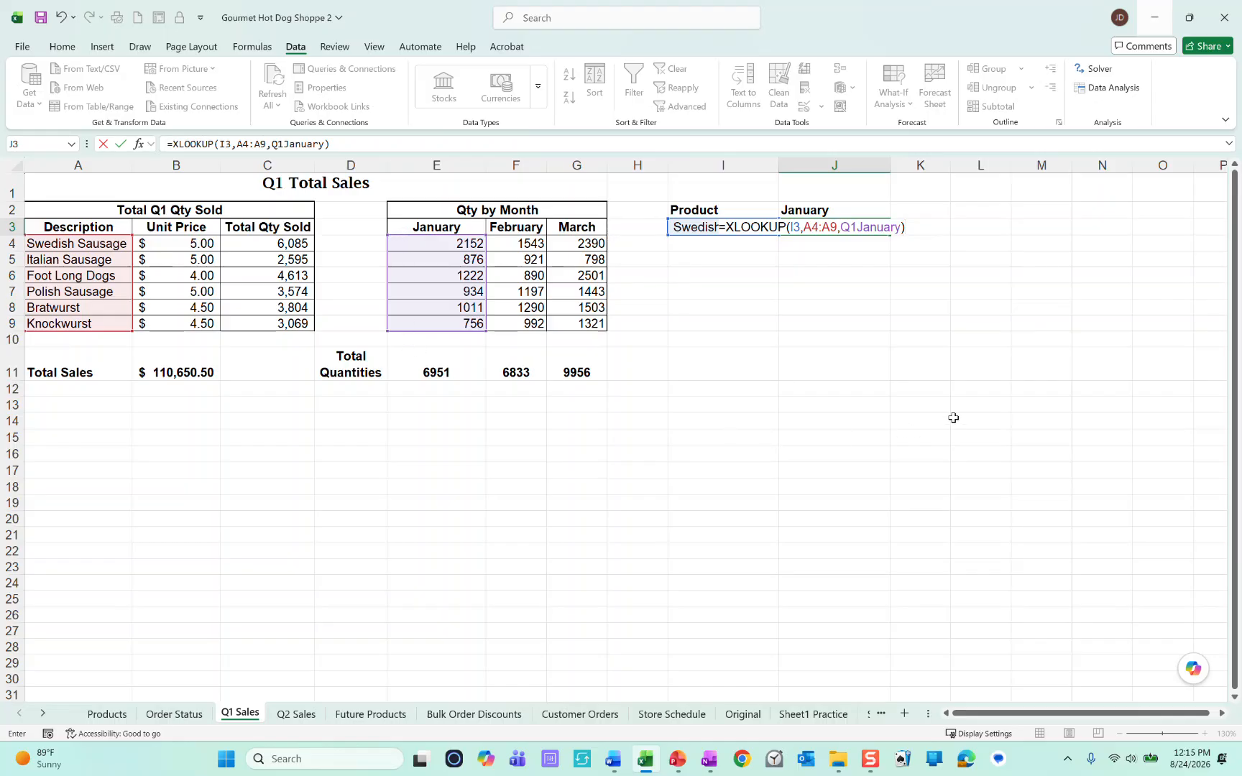
{"action": "key", "text": "Return"}
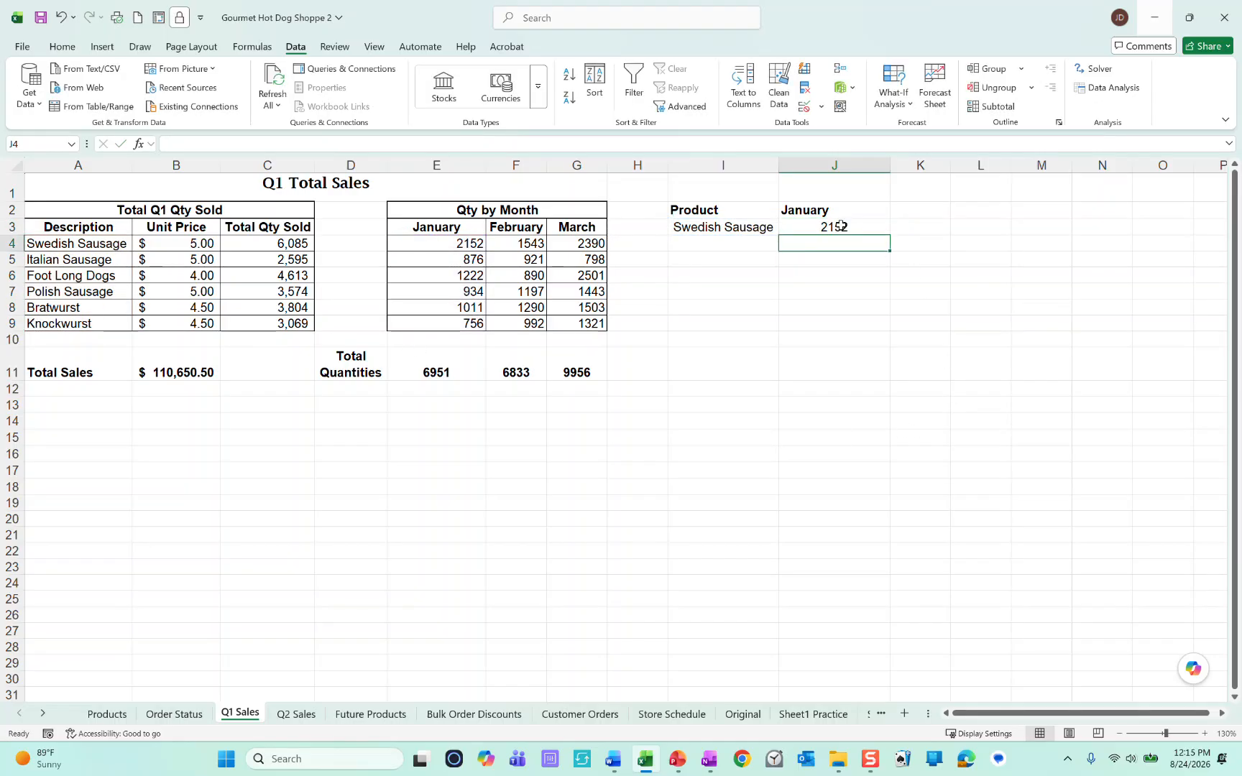
Step: Check the lookup result against the January quantity in E4, and set the product in I3 to Knockwurst
{"action": "left_click", "coordinate": [415, 240]}
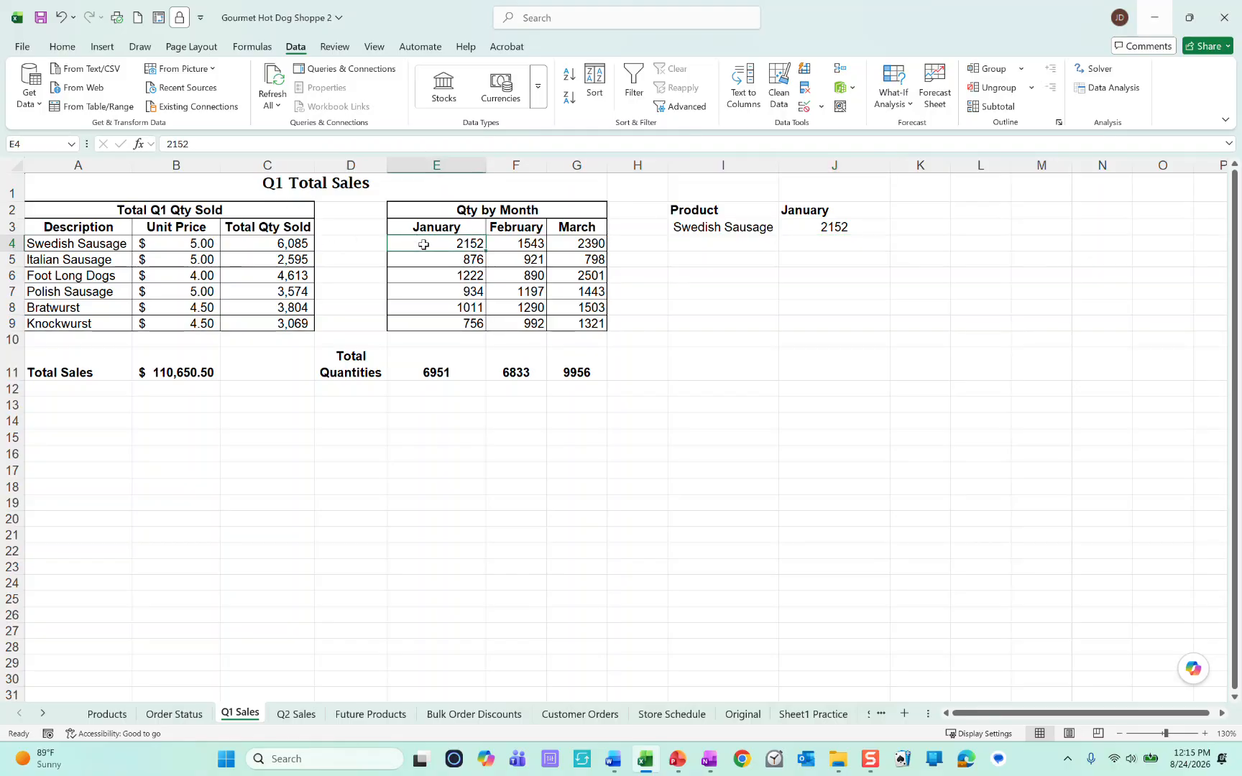
{"action": "left_click", "coordinate": [760, 228]}
{"action": "left_click", "coordinate": [786, 228]}
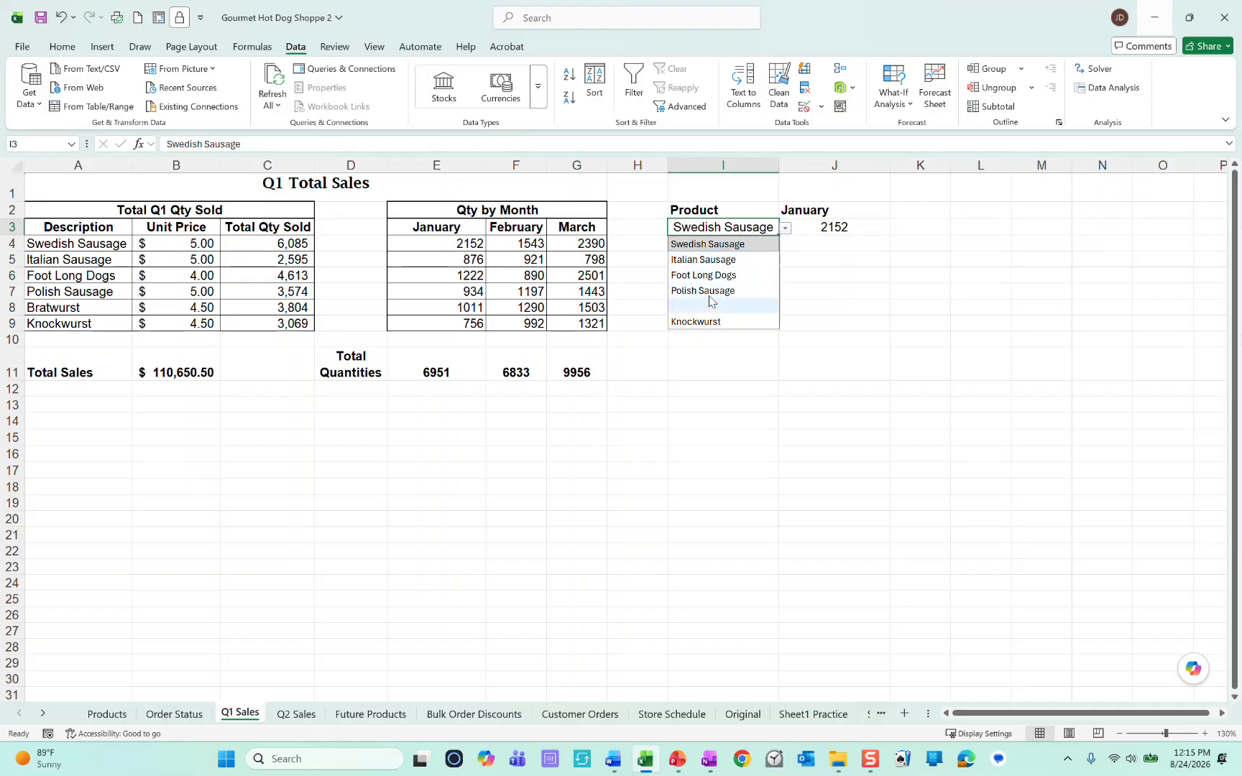
{"action": "left_click", "coordinate": [703, 322]}
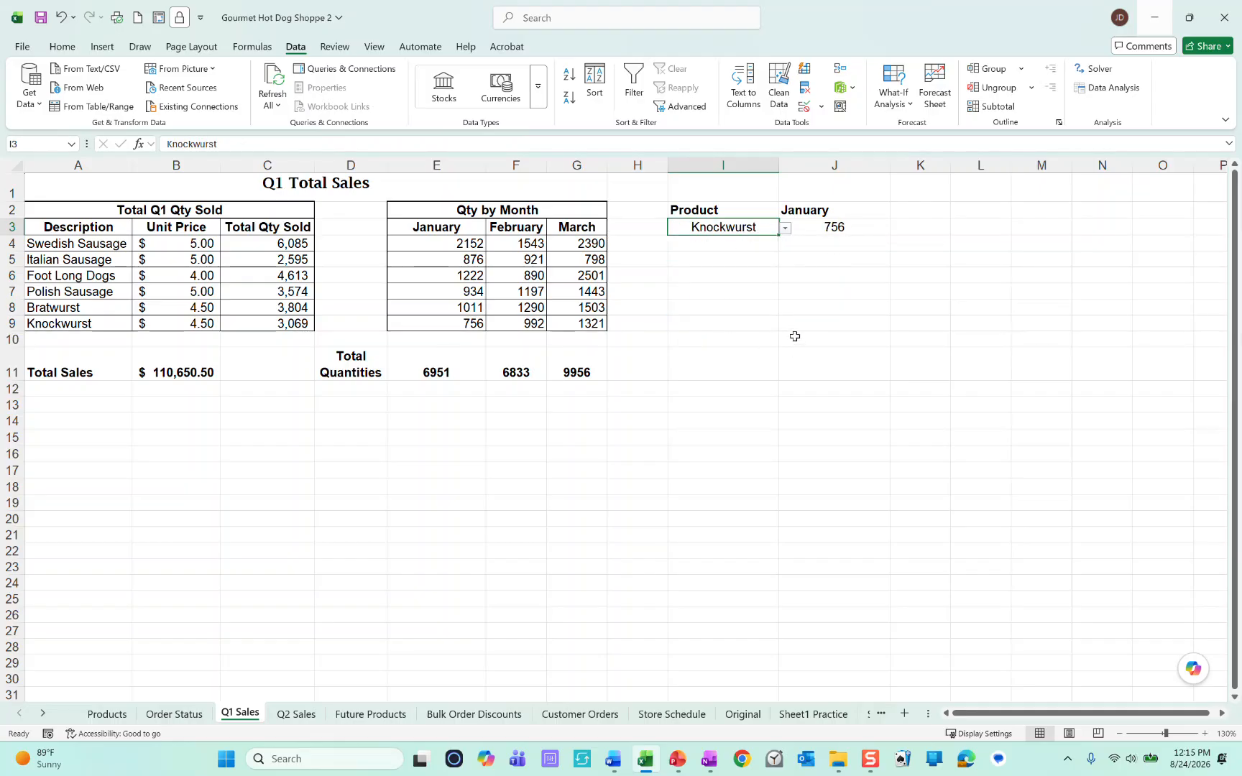
Step: Compare the January quantities and product descriptions with the XLOOKUP formula in J3
{"action": "left_click_drag", "start_coordinate": [431, 244], "coordinate": [431, 289]}
{"action": "left_click_drag", "start_coordinate": [66, 244], "coordinate": [69, 309]}
{"action": "left_click_drag", "start_coordinate": [431, 244], "coordinate": [425, 324]}
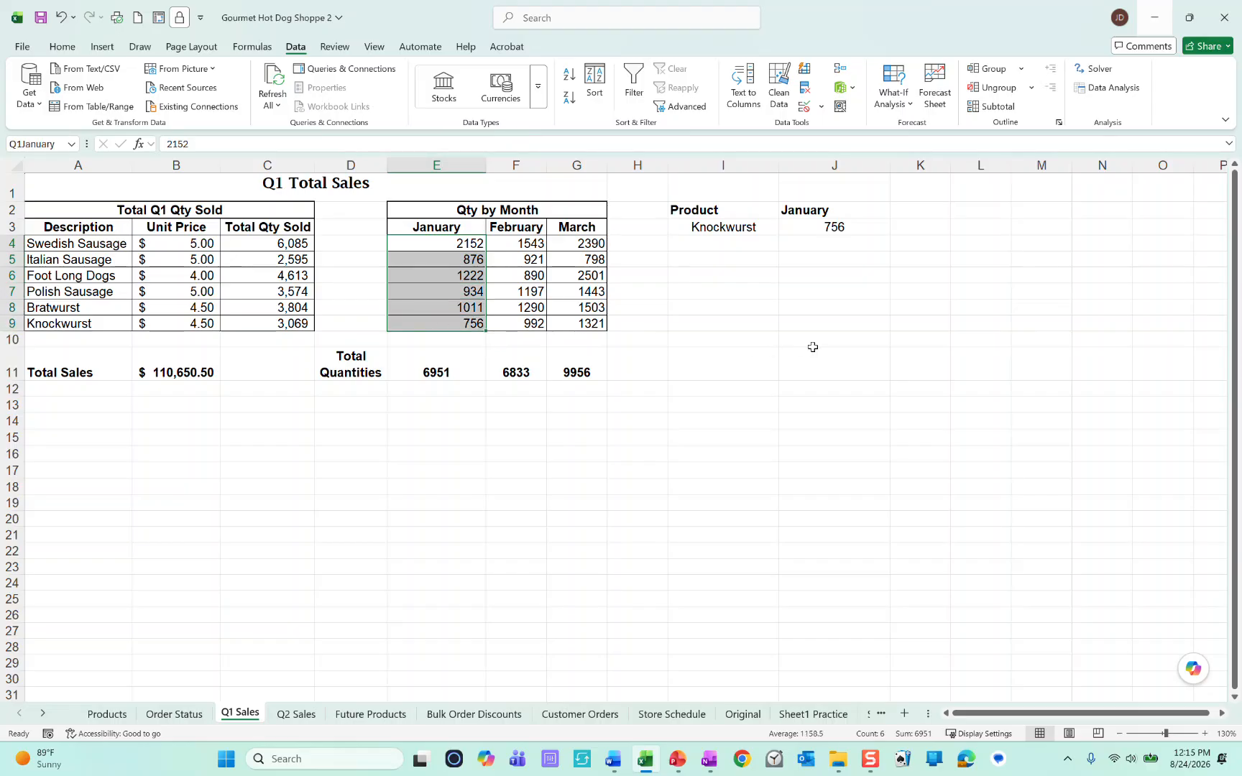
{"action": "left_click", "coordinate": [802, 228]}
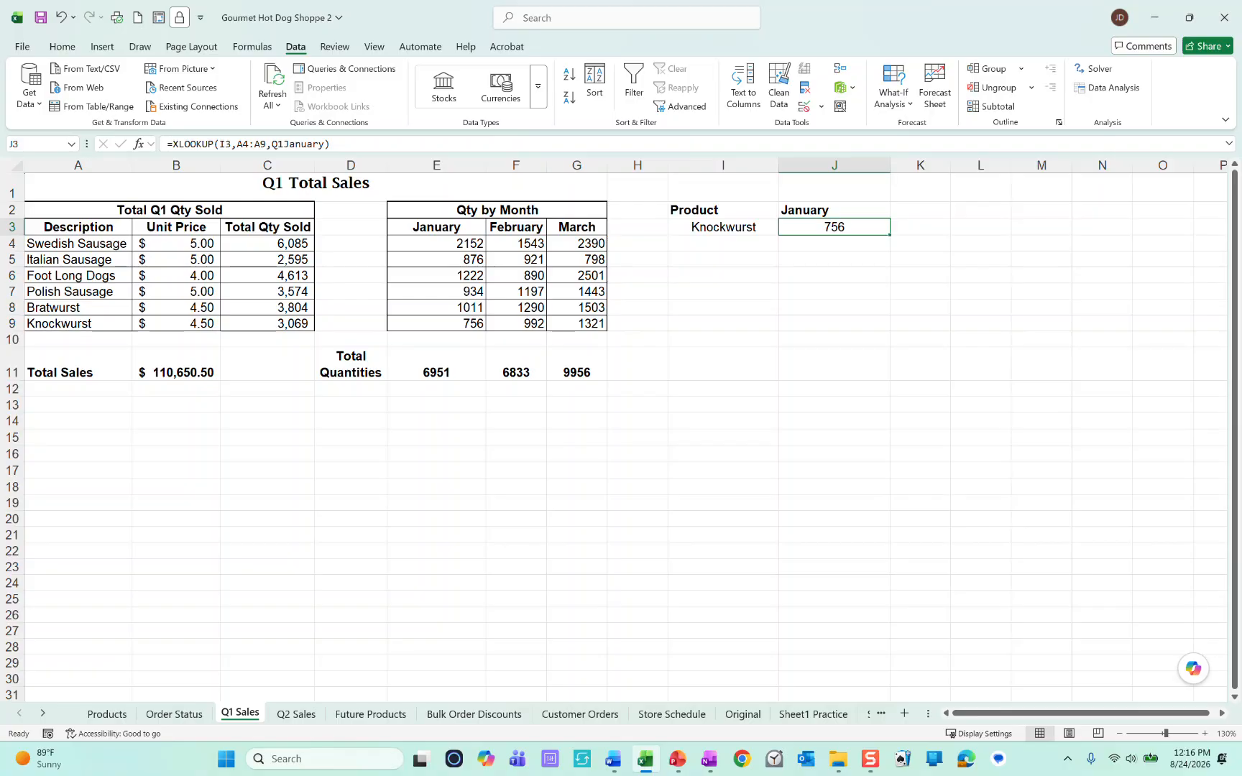
Step: Test the lookup by changing the month in J2 to February and back to January
{"action": "left_click", "coordinate": [698, 227]}
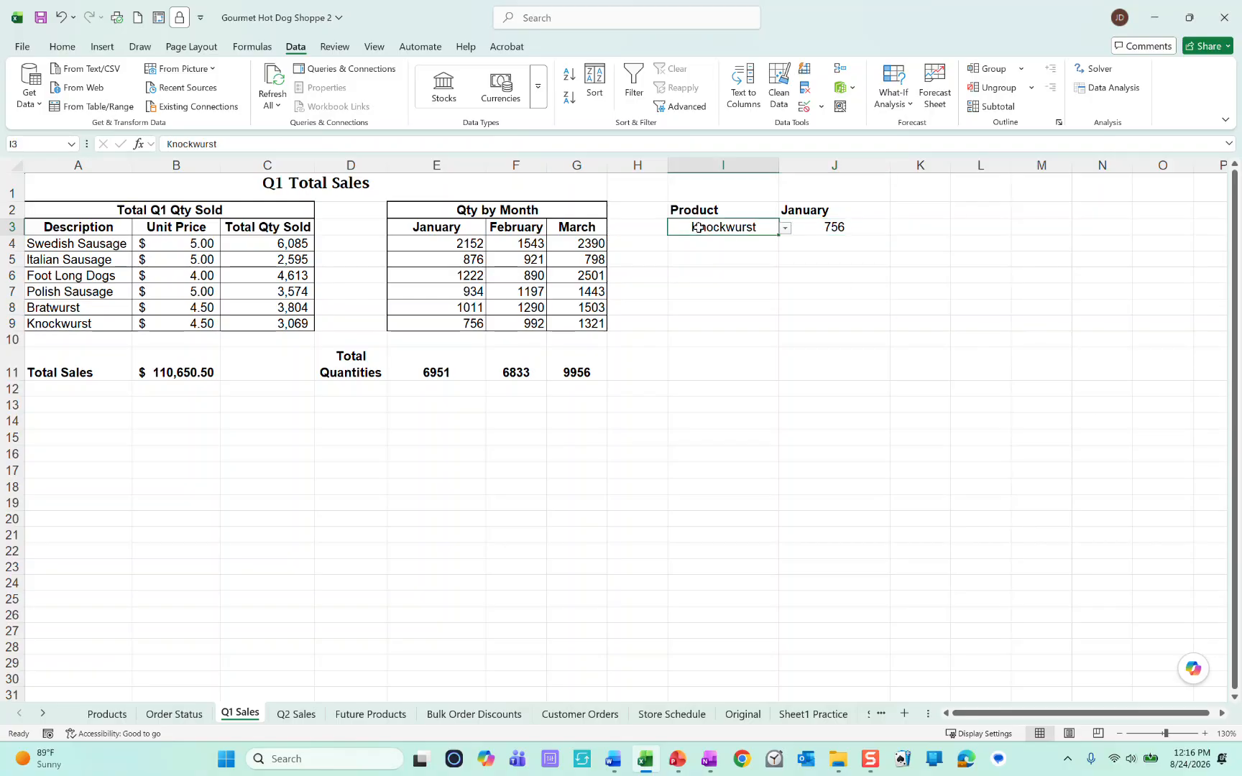
{"action": "left_click", "coordinate": [827, 207]}
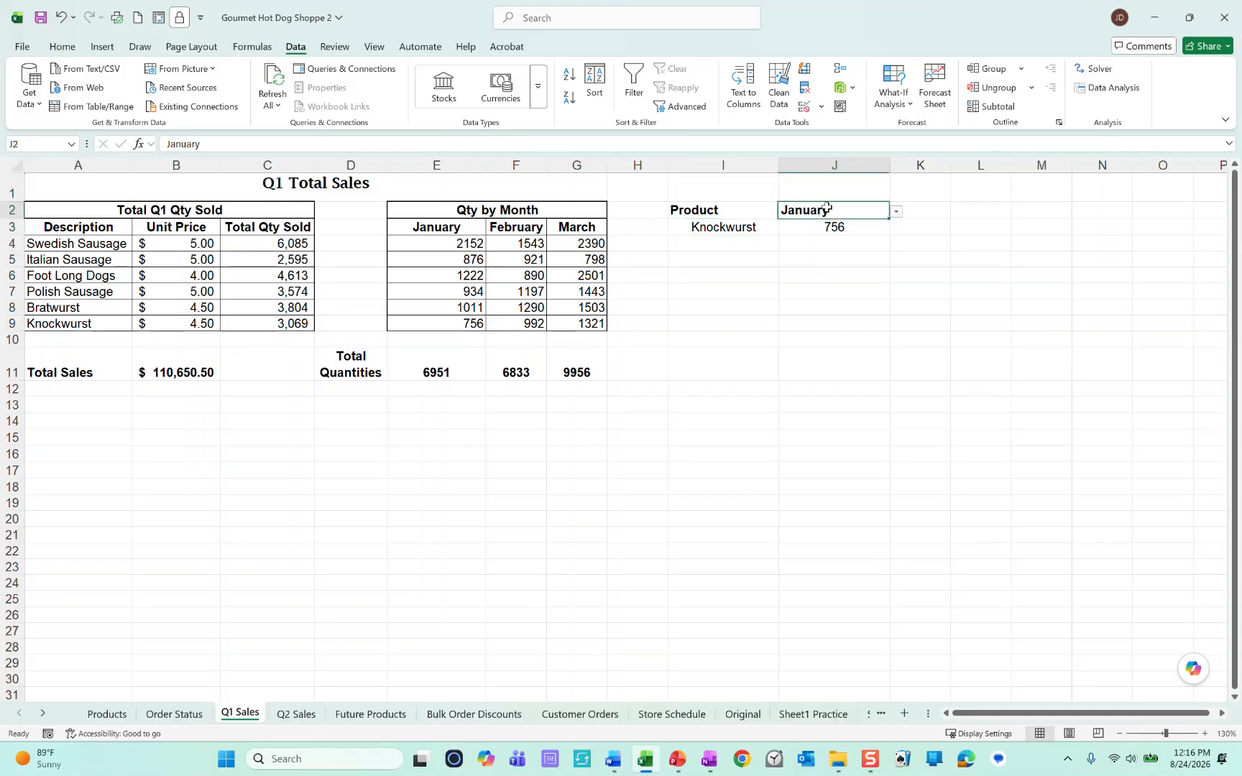
{"action": "left_click", "coordinate": [897, 211]}
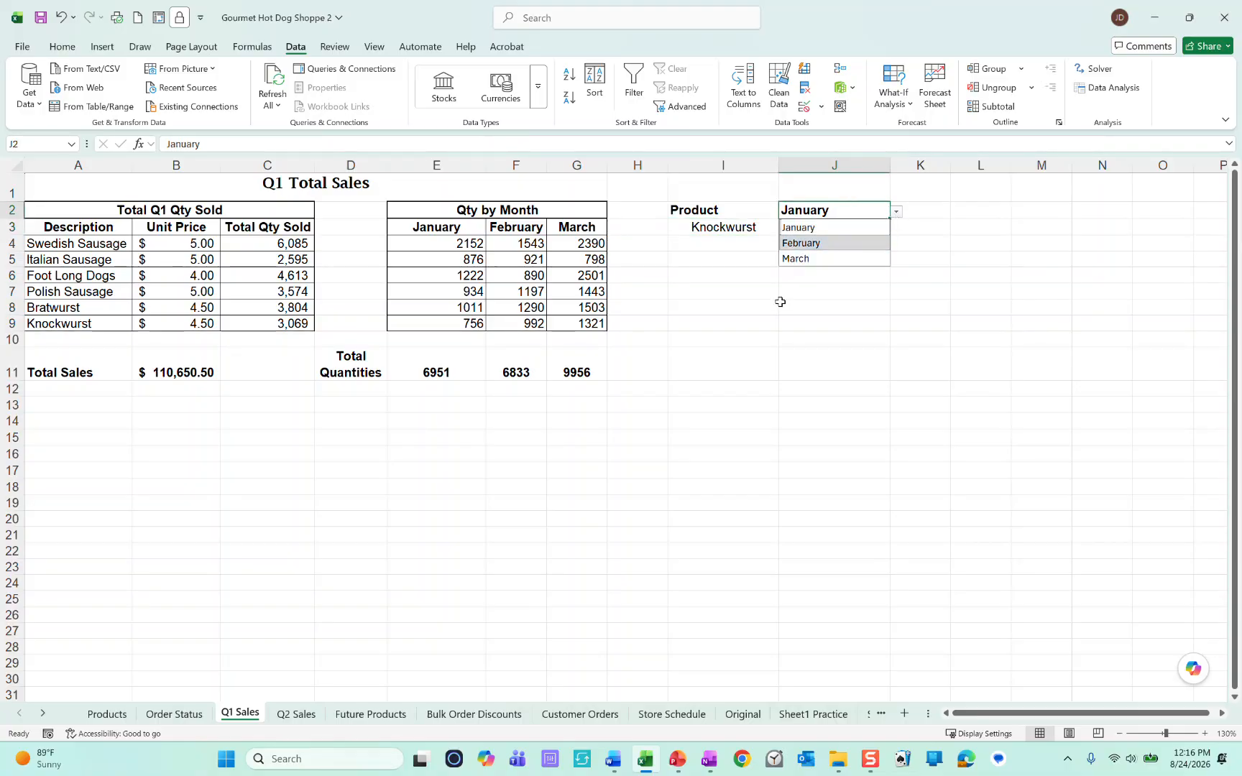
{"action": "left_click", "coordinate": [808, 245]}
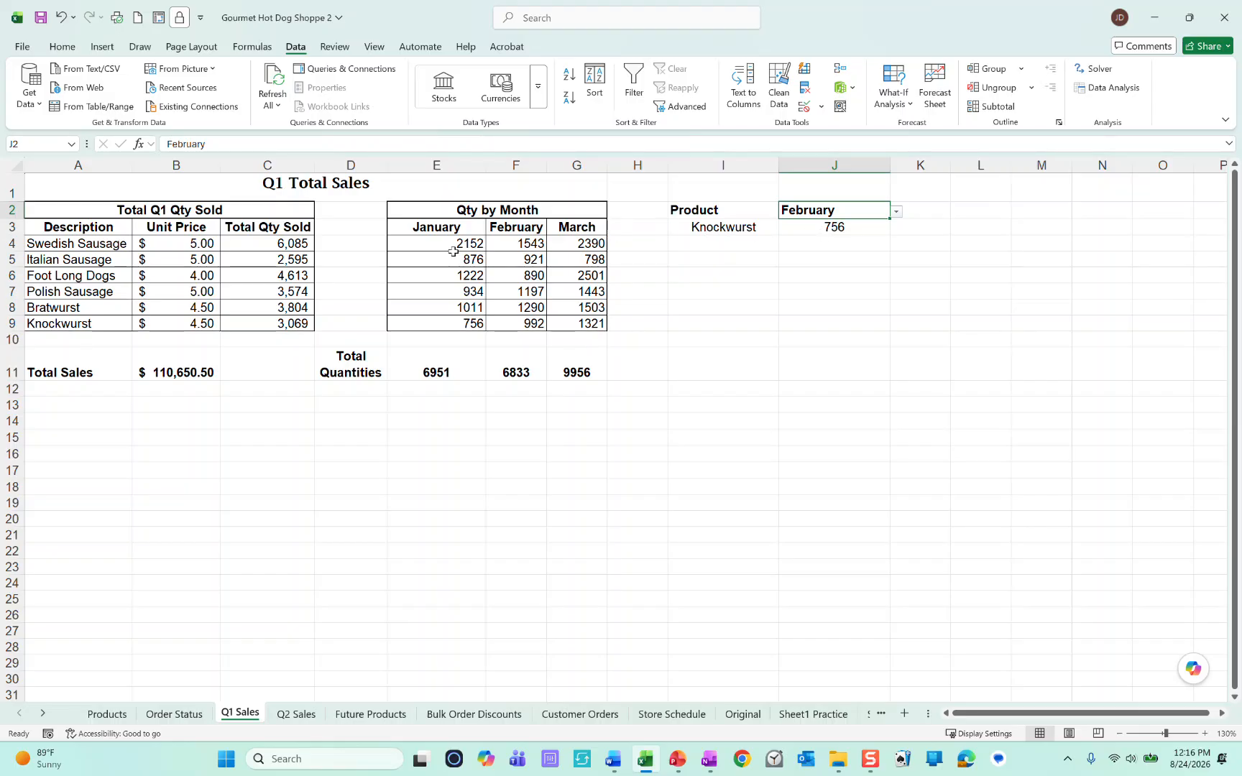
{"action": "left_click", "coordinate": [896, 211]}
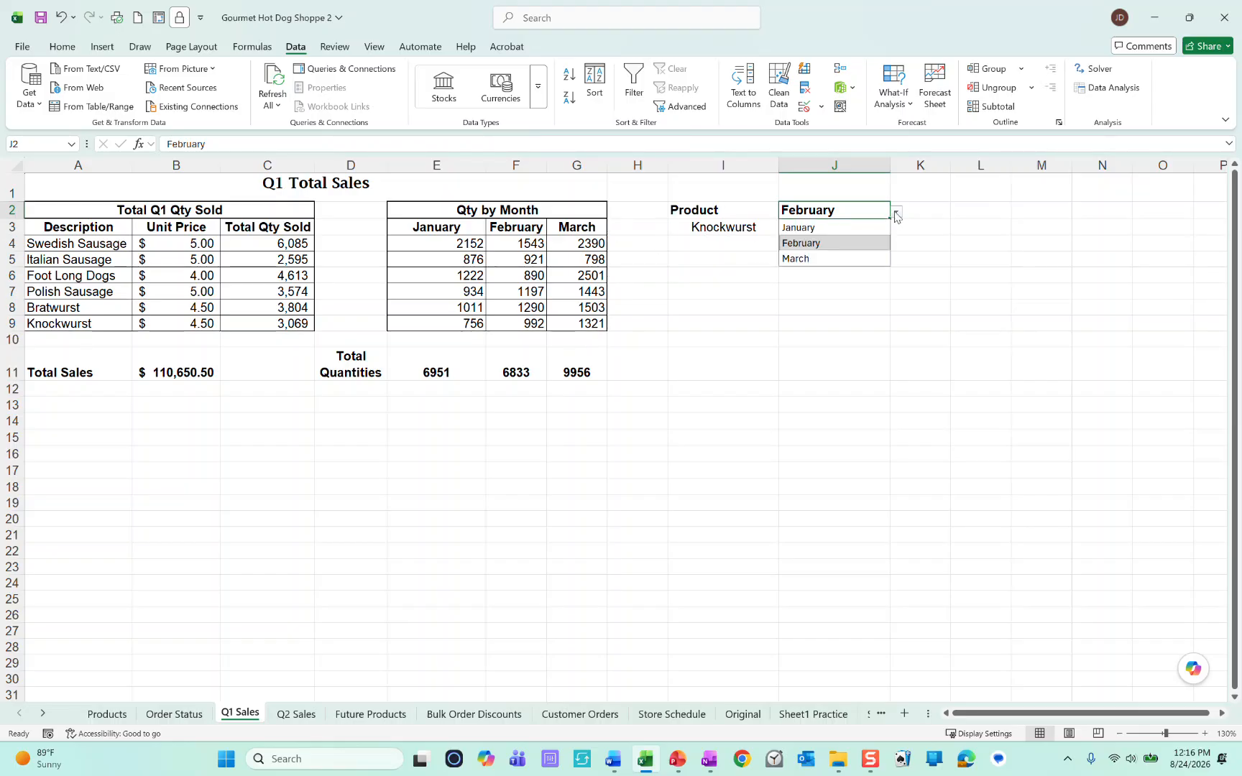
{"action": "left_click", "coordinate": [859, 229]}
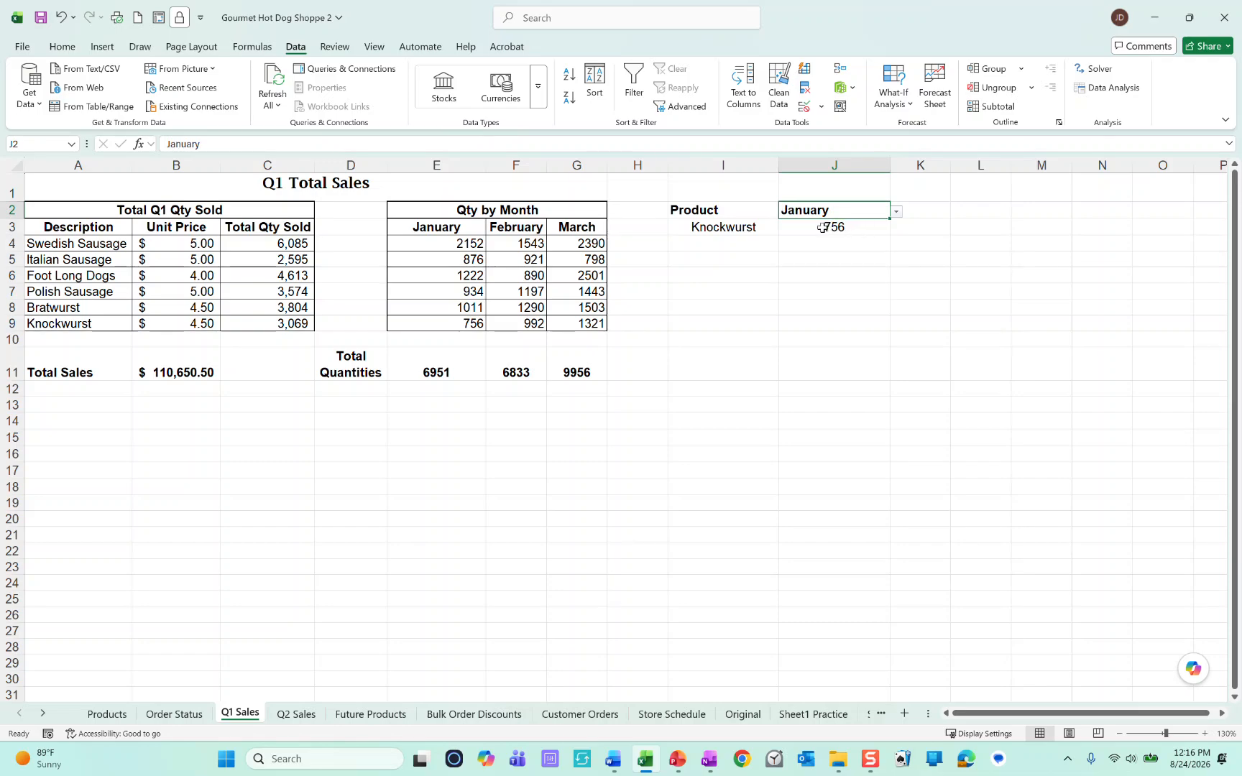
Step: Replace the XLOOKUP arguments in J3 with J2 as lookup value and the month headers E3:G3 as lookup array
{"action": "double_click", "coordinate": [823, 228]}
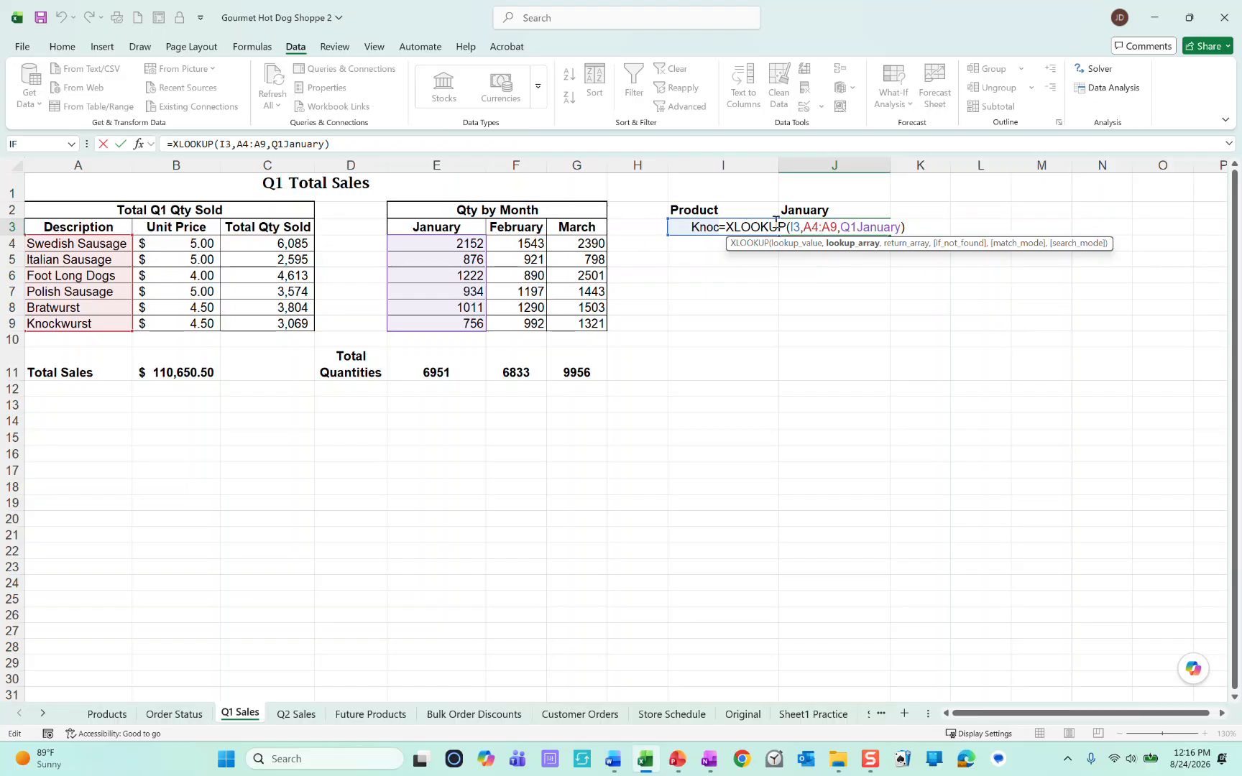
{"action": "left_click_drag", "start_coordinate": [902, 226], "coordinate": [796, 227]}
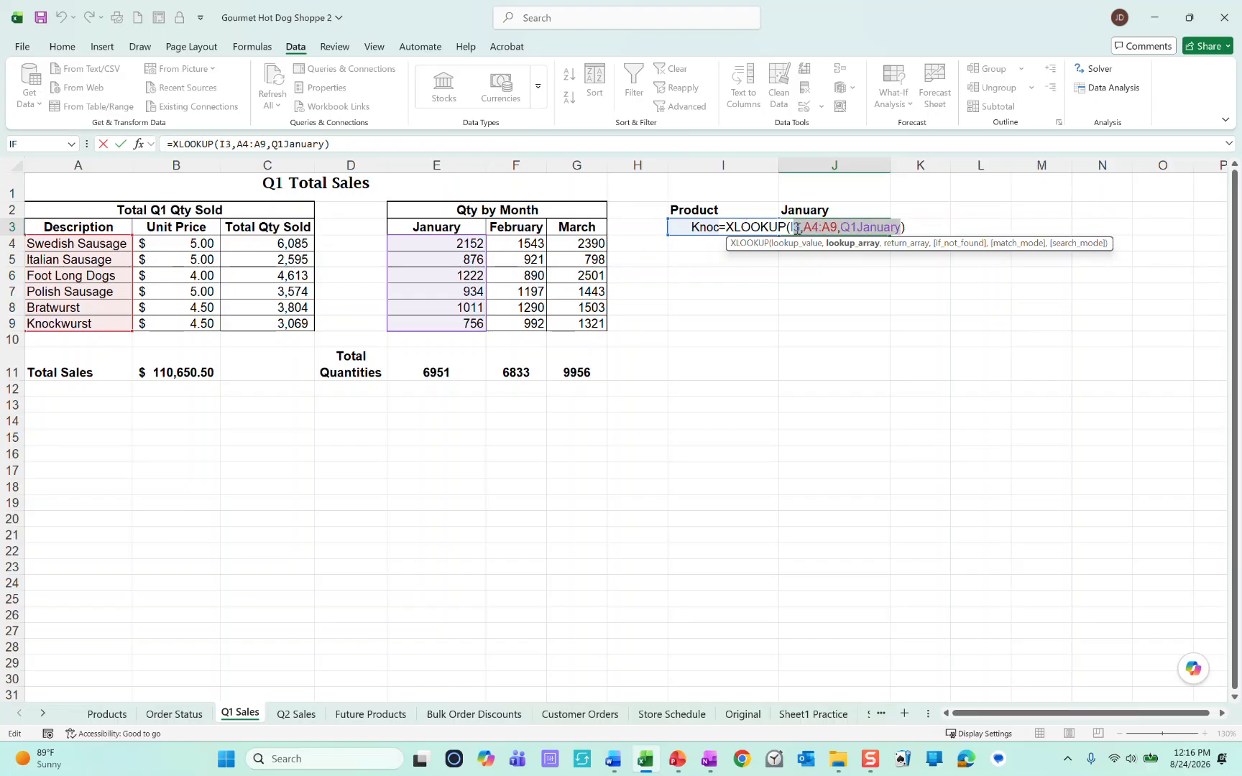
{"action": "key", "text": "BackSpace"}
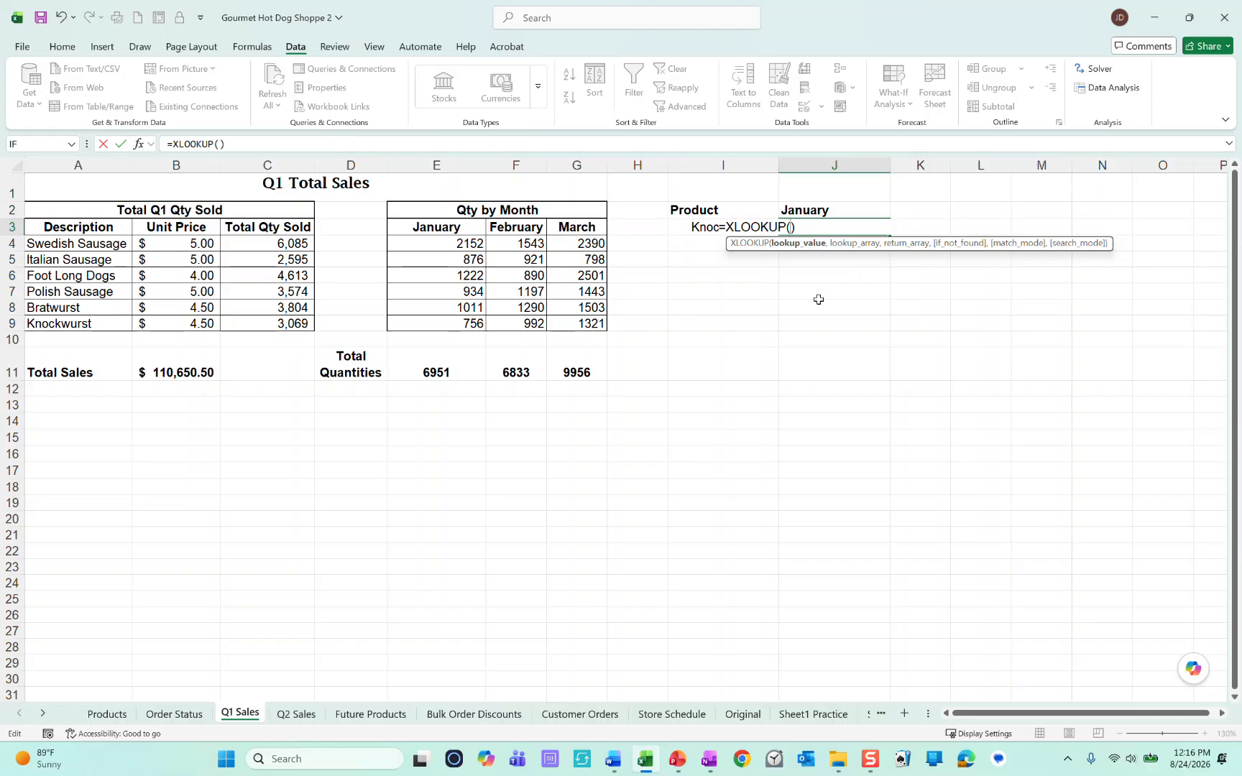
{"action": "left_click", "coordinate": [848, 208]}
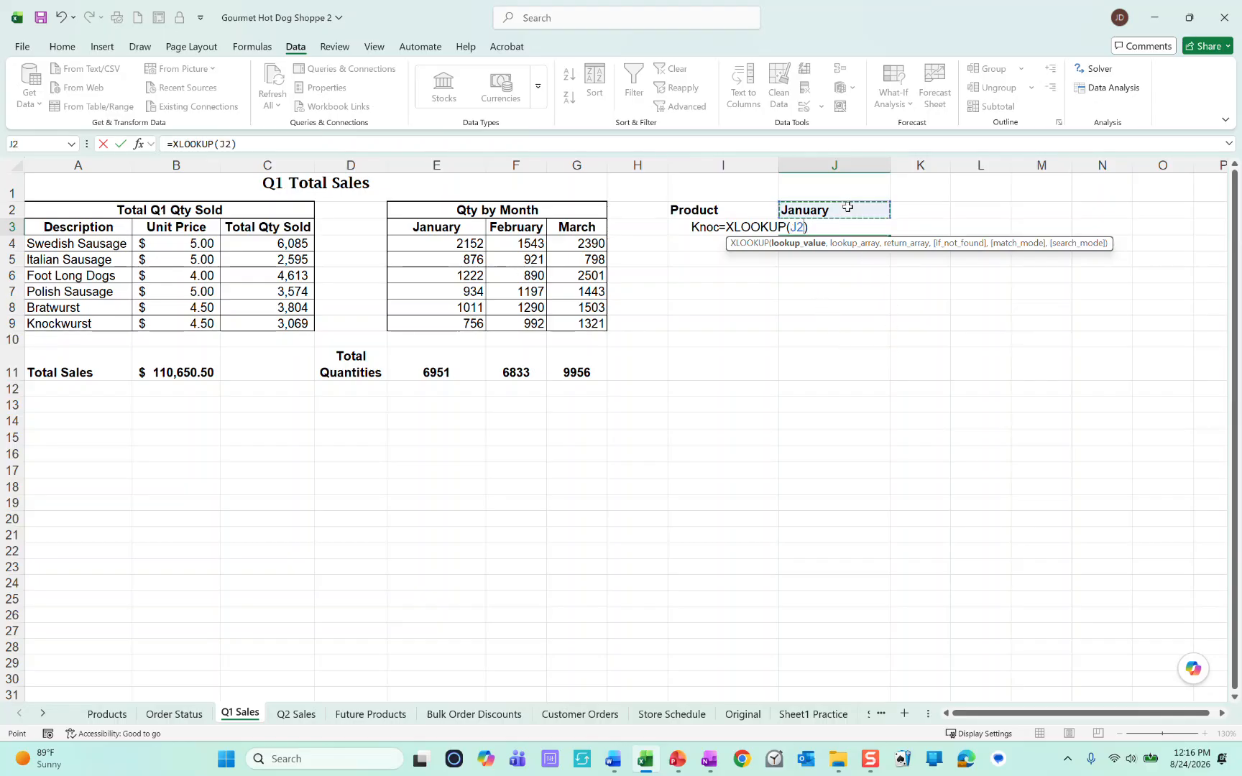
{"action": "type", "text": ","}
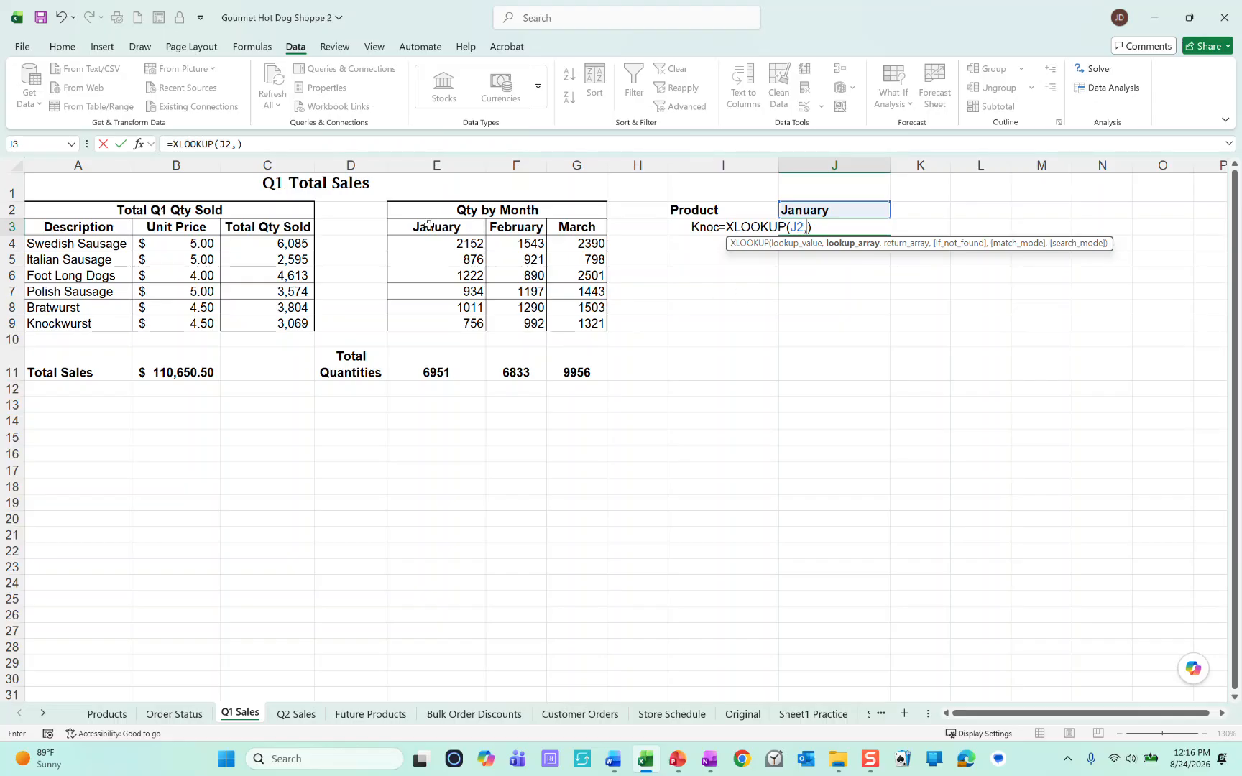
{"action": "left_click_drag", "start_coordinate": [430, 225], "coordinate": [581, 229]}
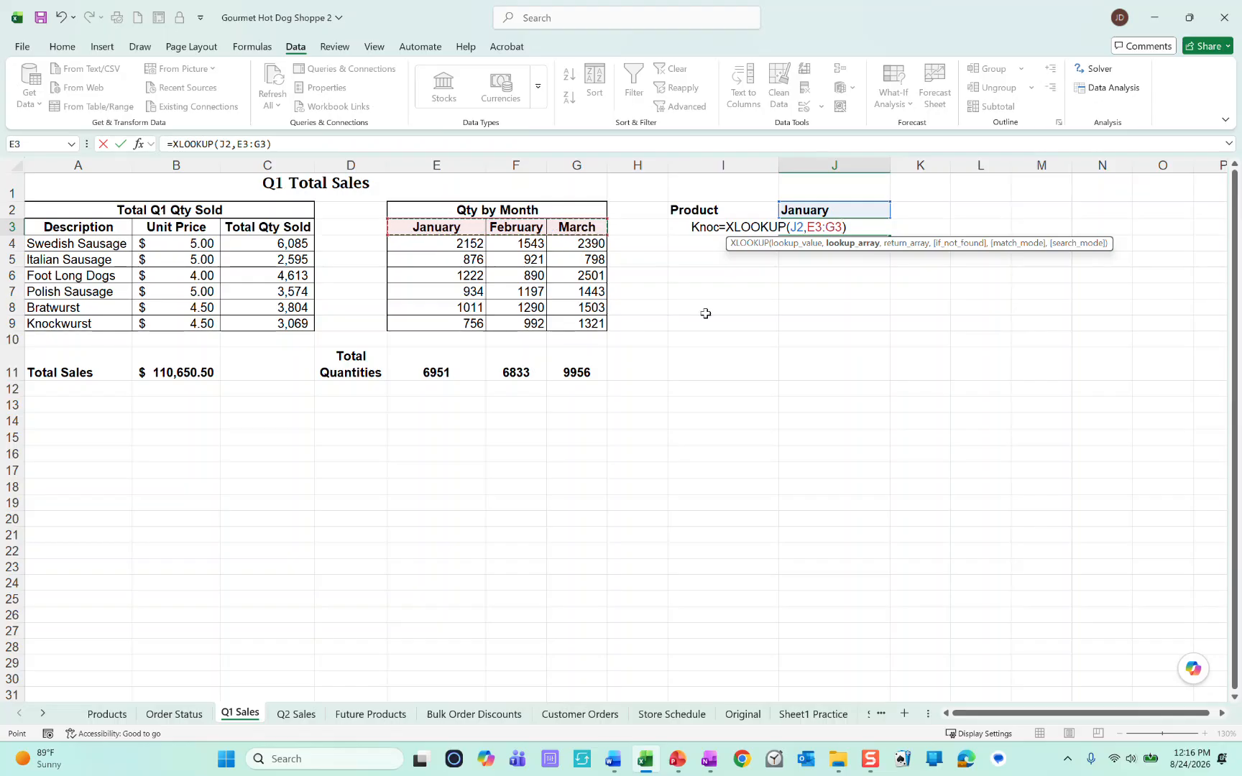
Step: Complete the formula in J3 with a nested XLOOKUP as return array, using I3, descriptions A4:A9 and monthly quantities E4:G9
{"action": "type", "text": ",X"}
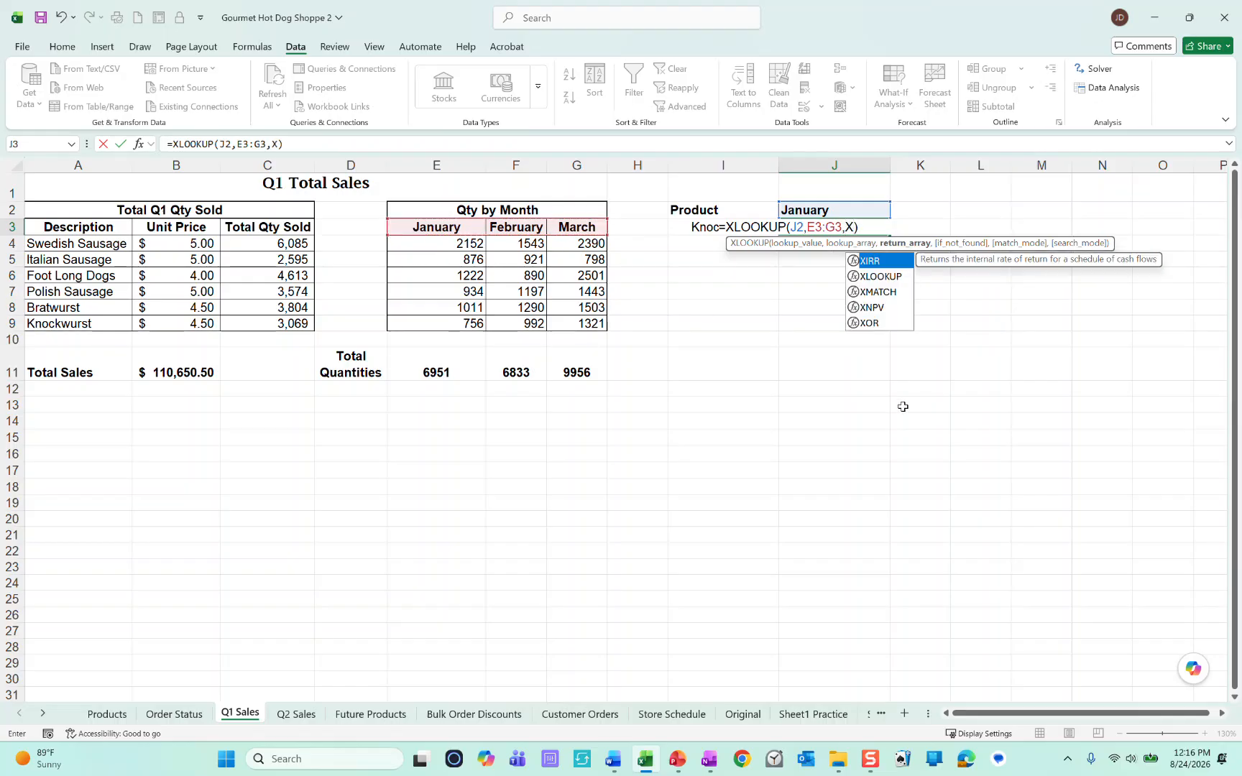
{"action": "type", "text": "lo"}
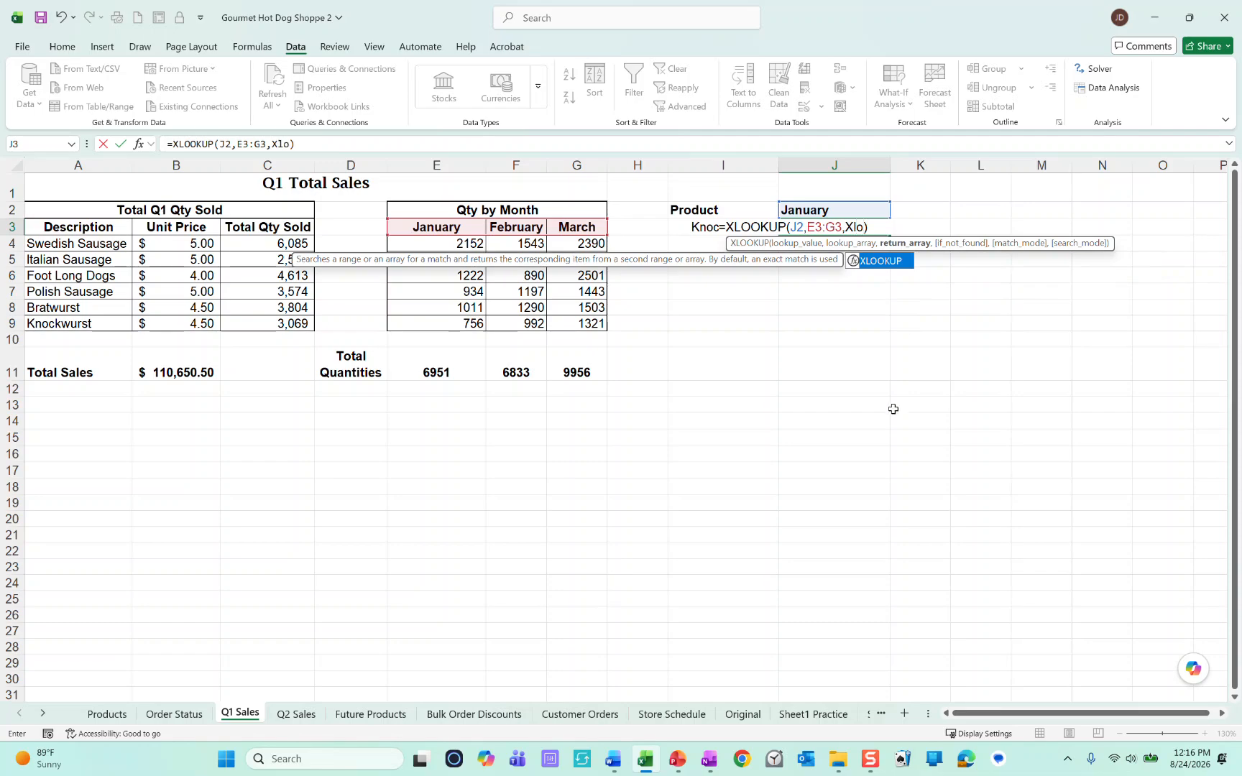
{"action": "double_click", "coordinate": [868, 260]}
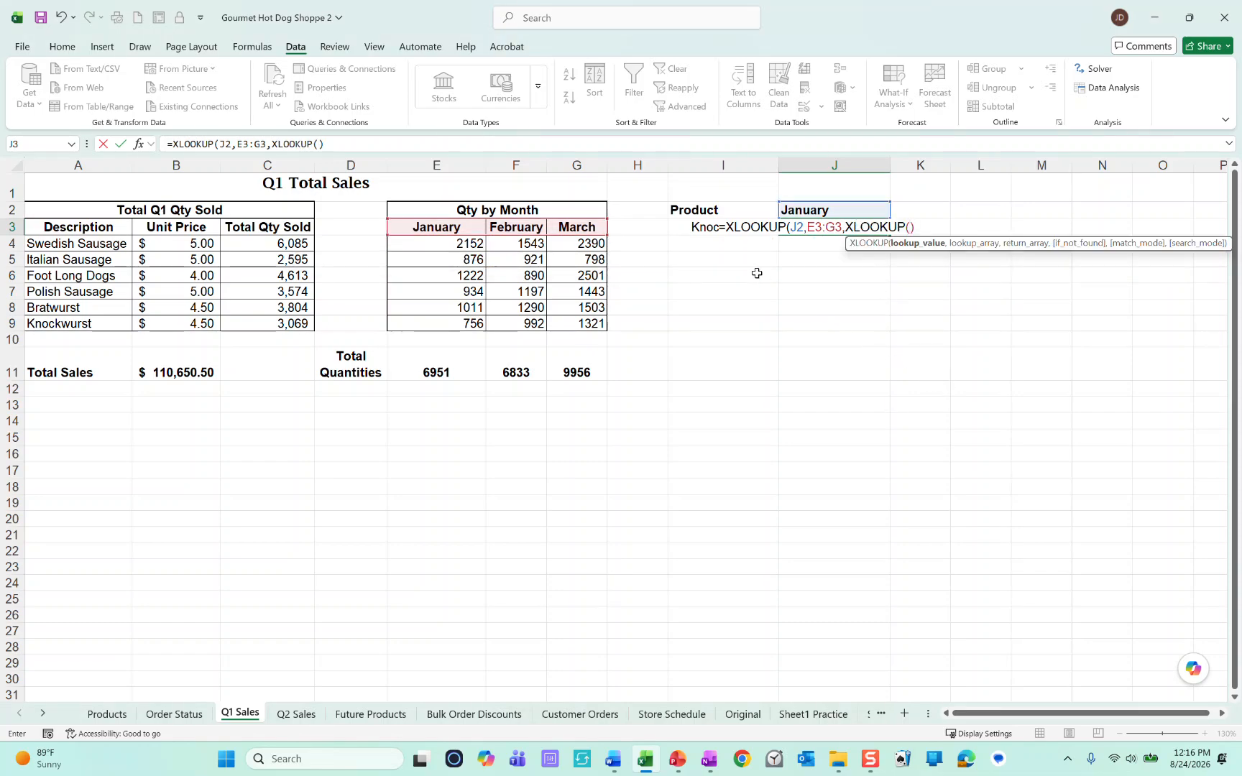
{"action": "left_click", "coordinate": [691, 225]}
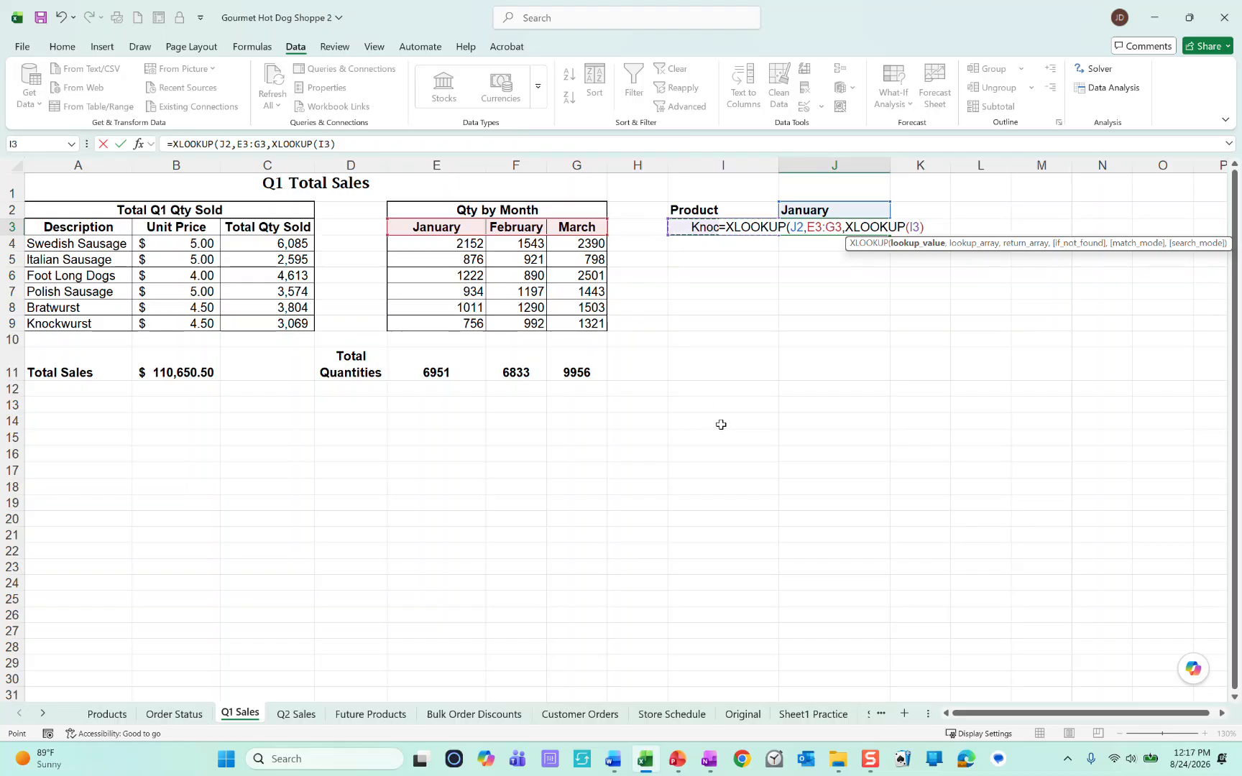
{"action": "type", "text": ","}
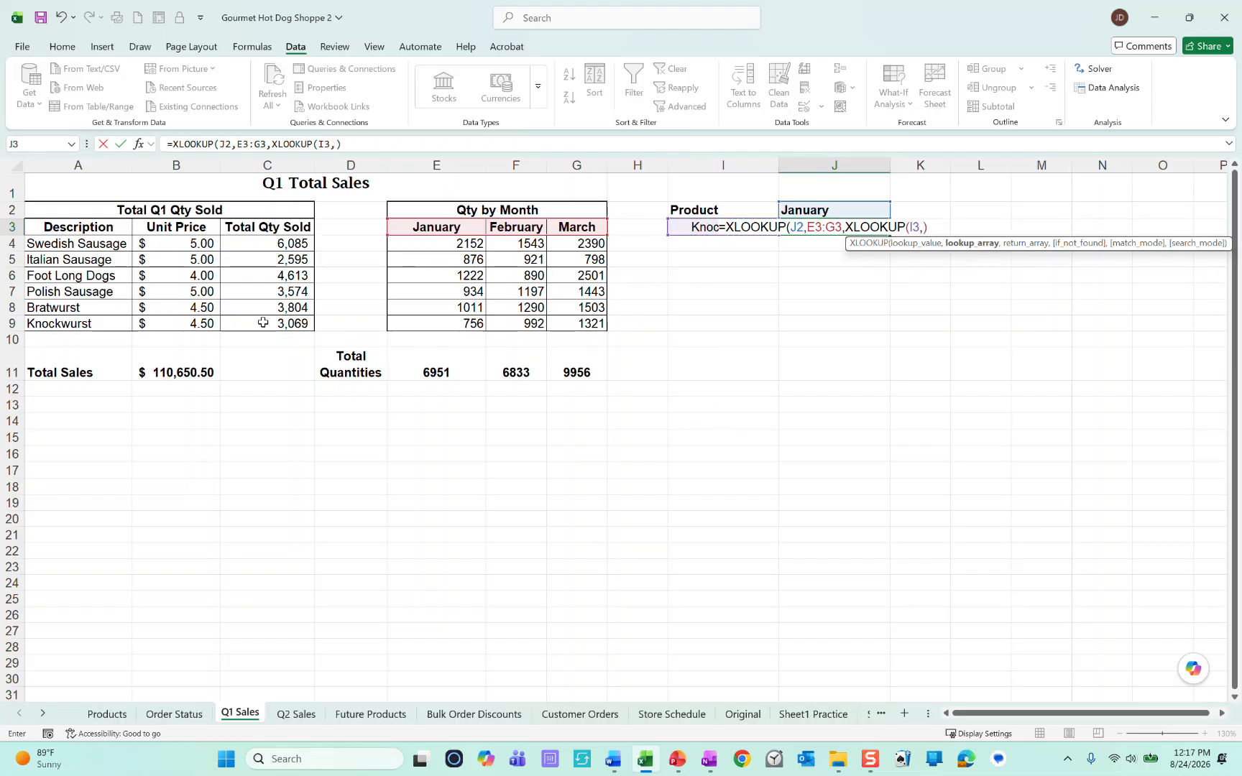
{"action": "left_click_drag", "start_coordinate": [102, 245], "coordinate": [106, 326]}
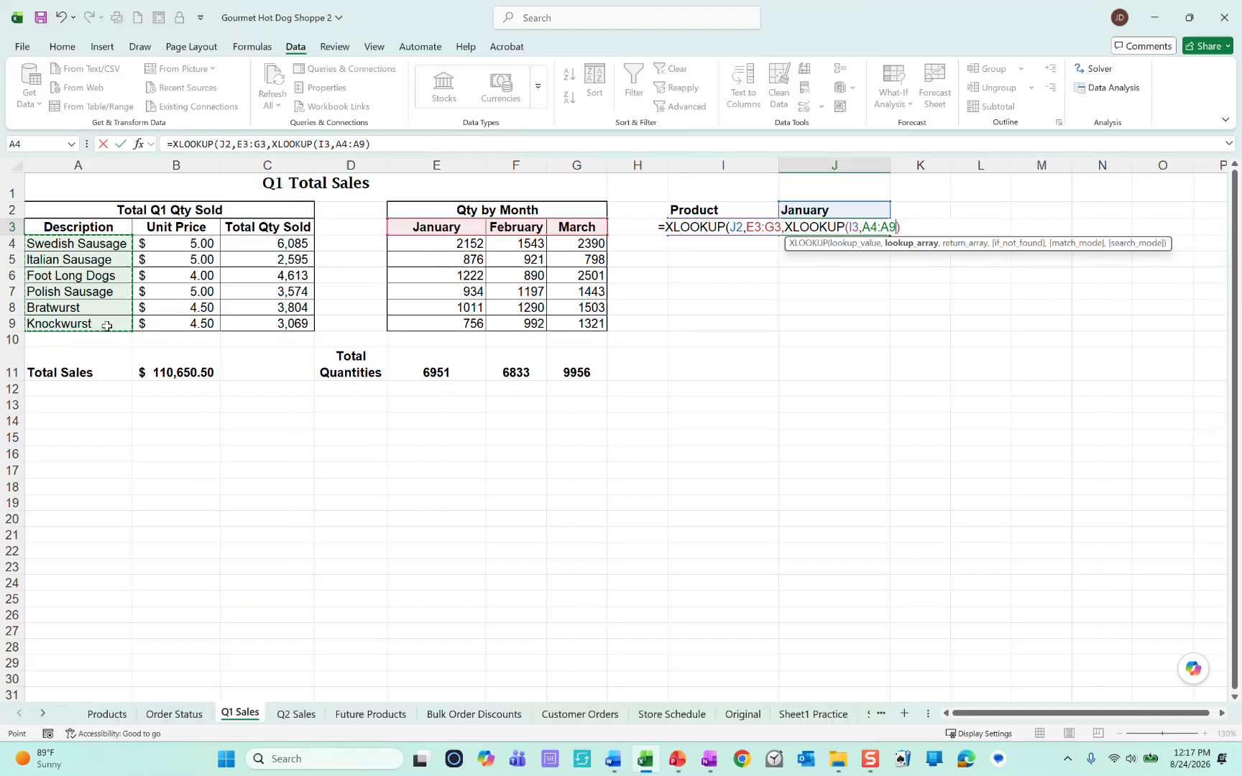
{"action": "type", "text": ","}
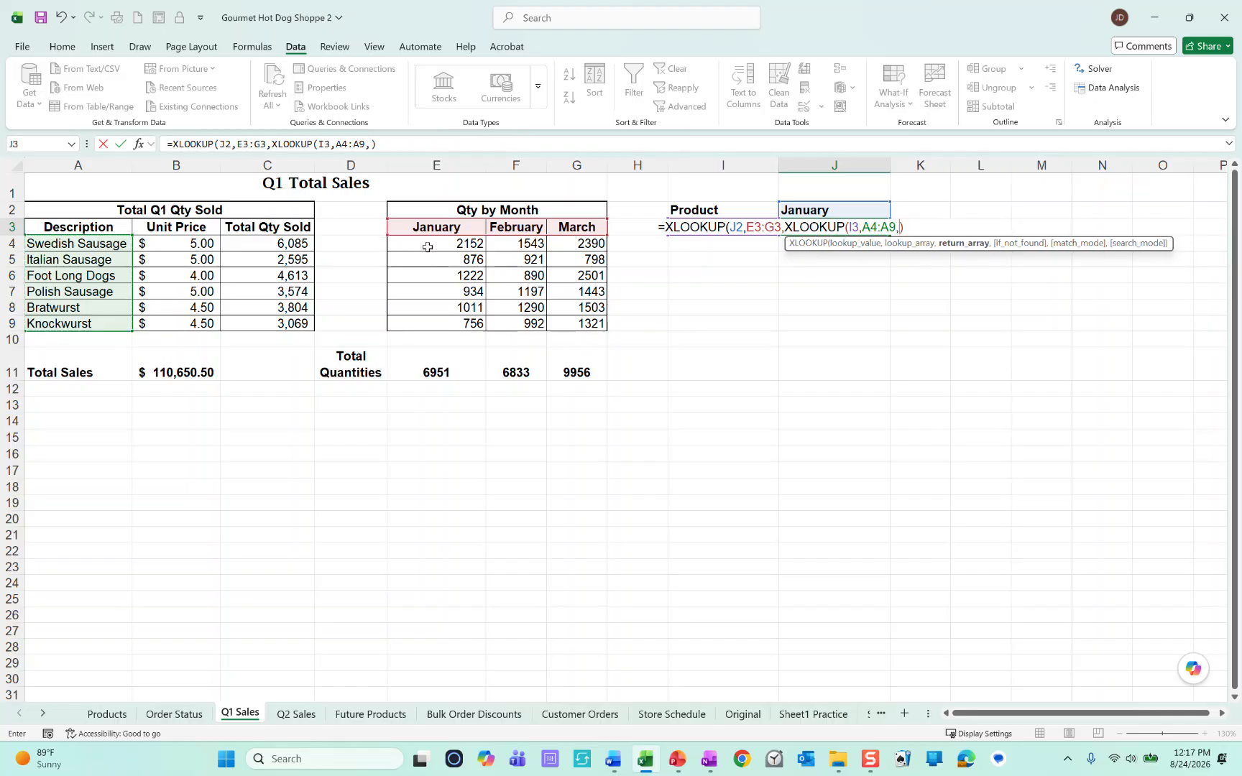
{"action": "left_click_drag", "start_coordinate": [430, 246], "coordinate": [513, 252]}
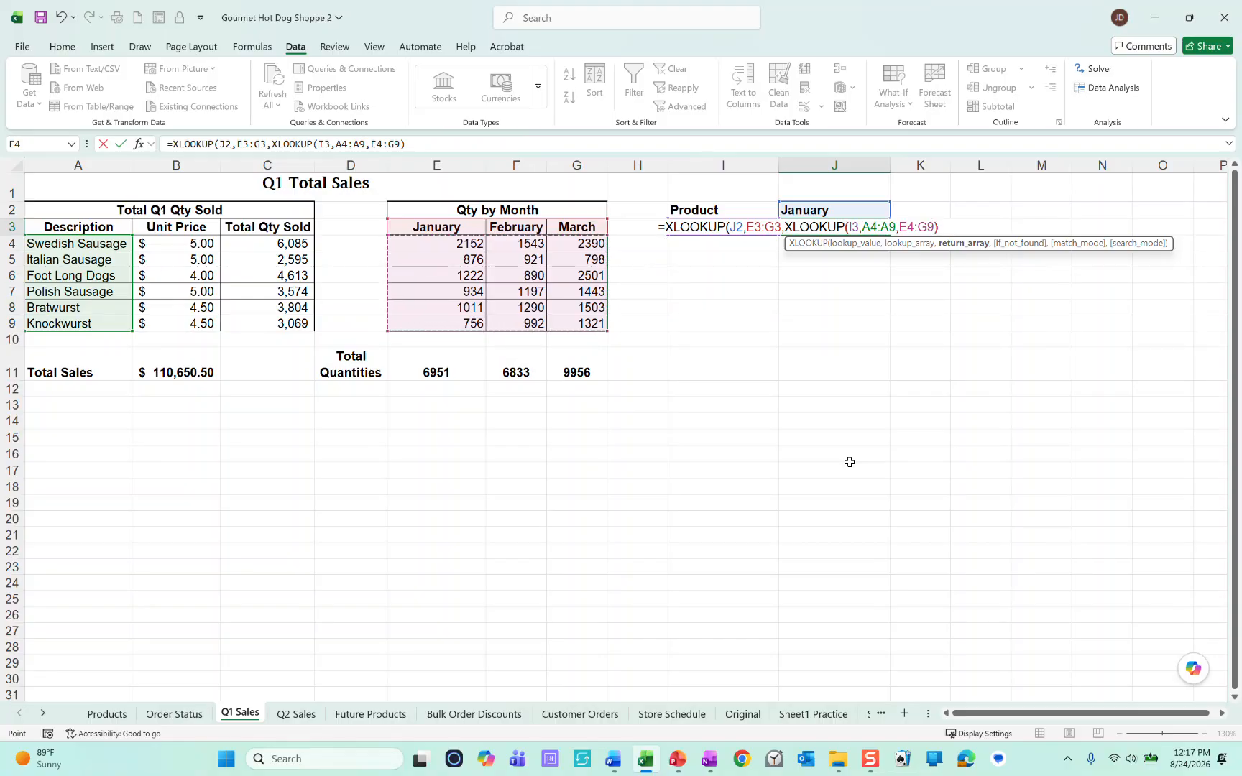
{"action": "type", "text": ")"}
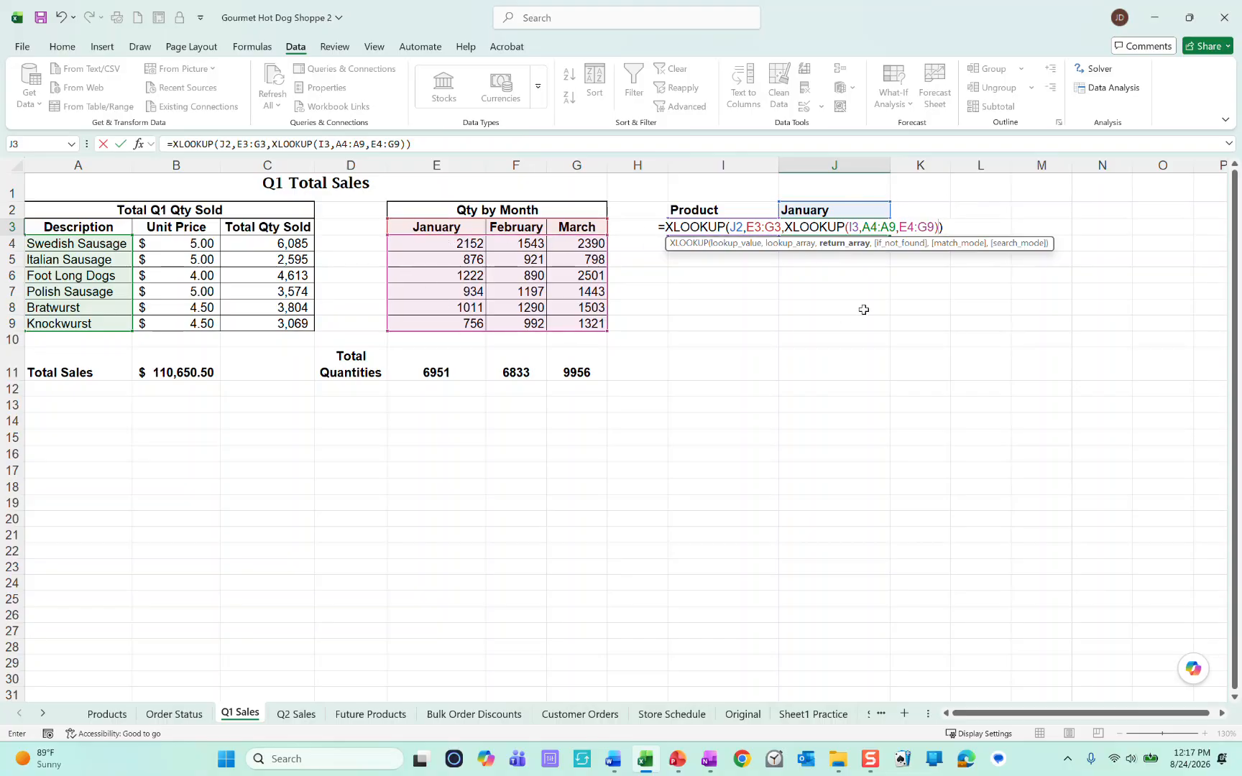
{"action": "key", "text": "Return"}
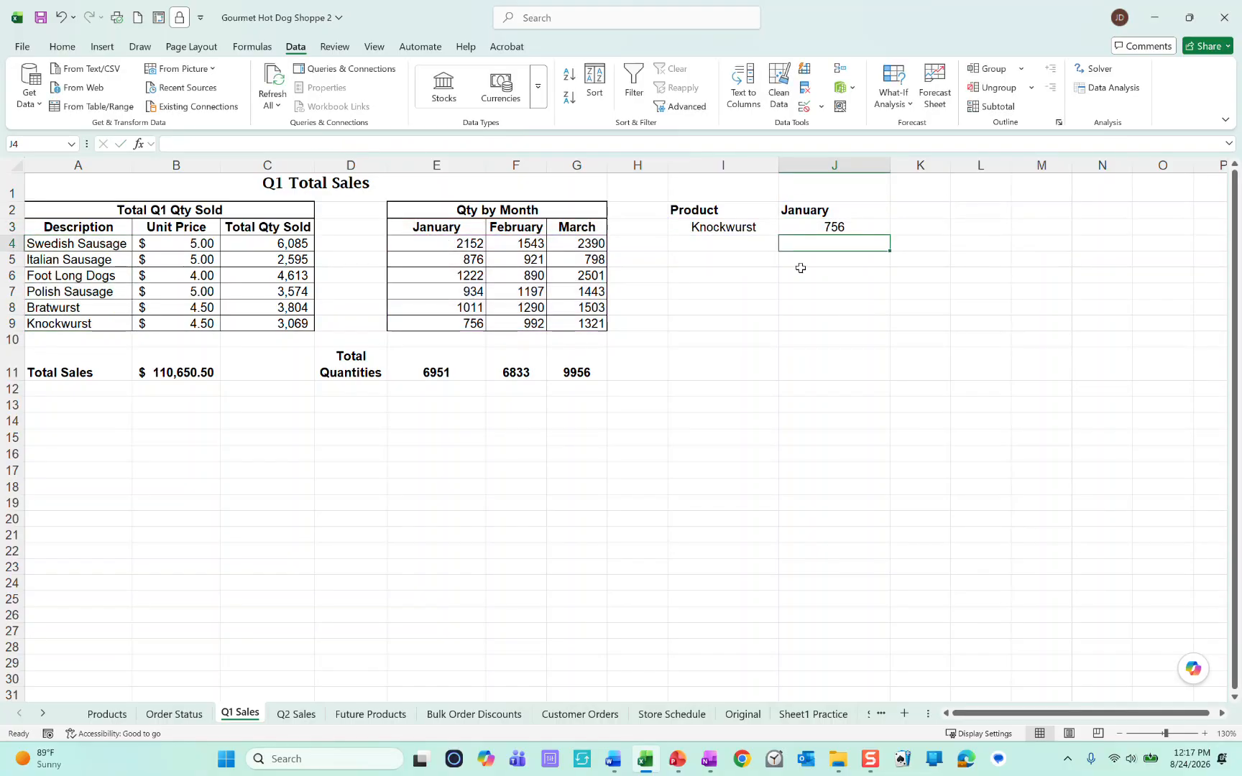
Step: Test the lookup with Swedish Sausage in I3 and March in J2, checking the result against the quantity in G4
{"action": "left_click", "coordinate": [751, 226]}
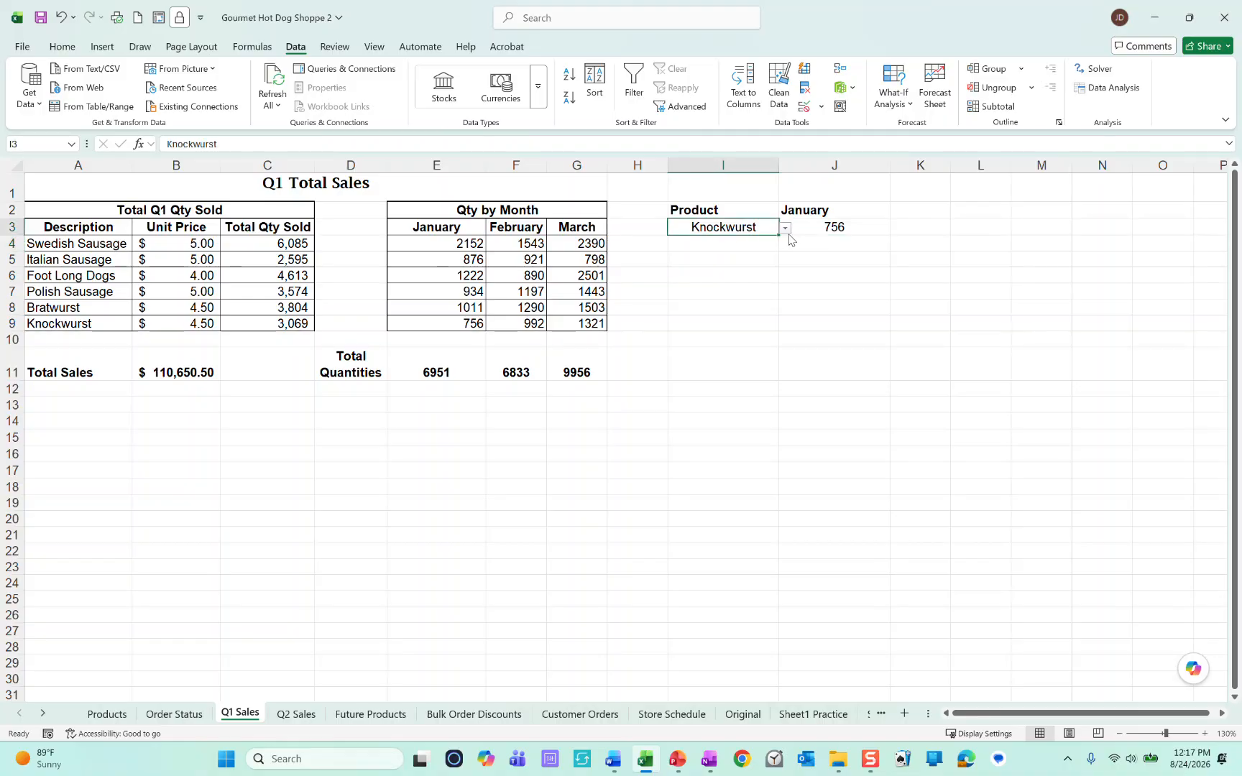
{"action": "left_click", "coordinate": [786, 228]}
{"action": "left_click", "coordinate": [741, 247]}
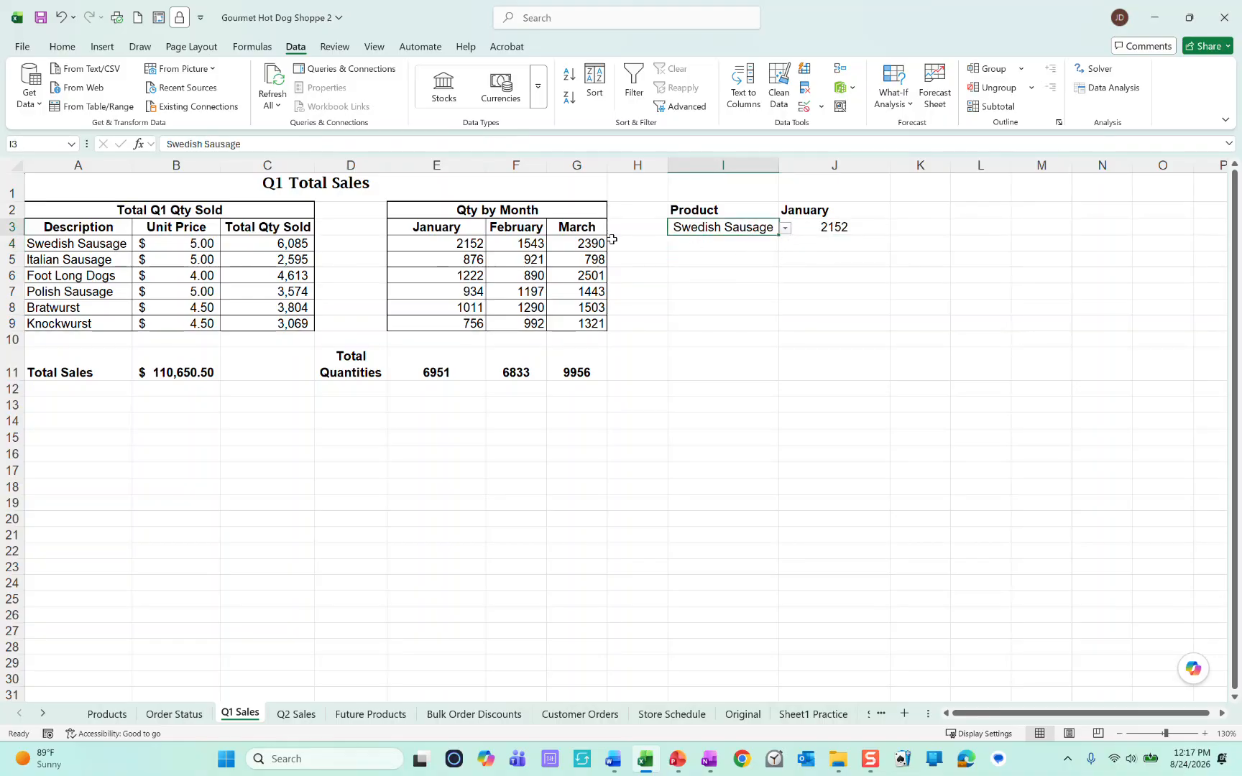
{"action": "left_click", "coordinate": [834, 214]}
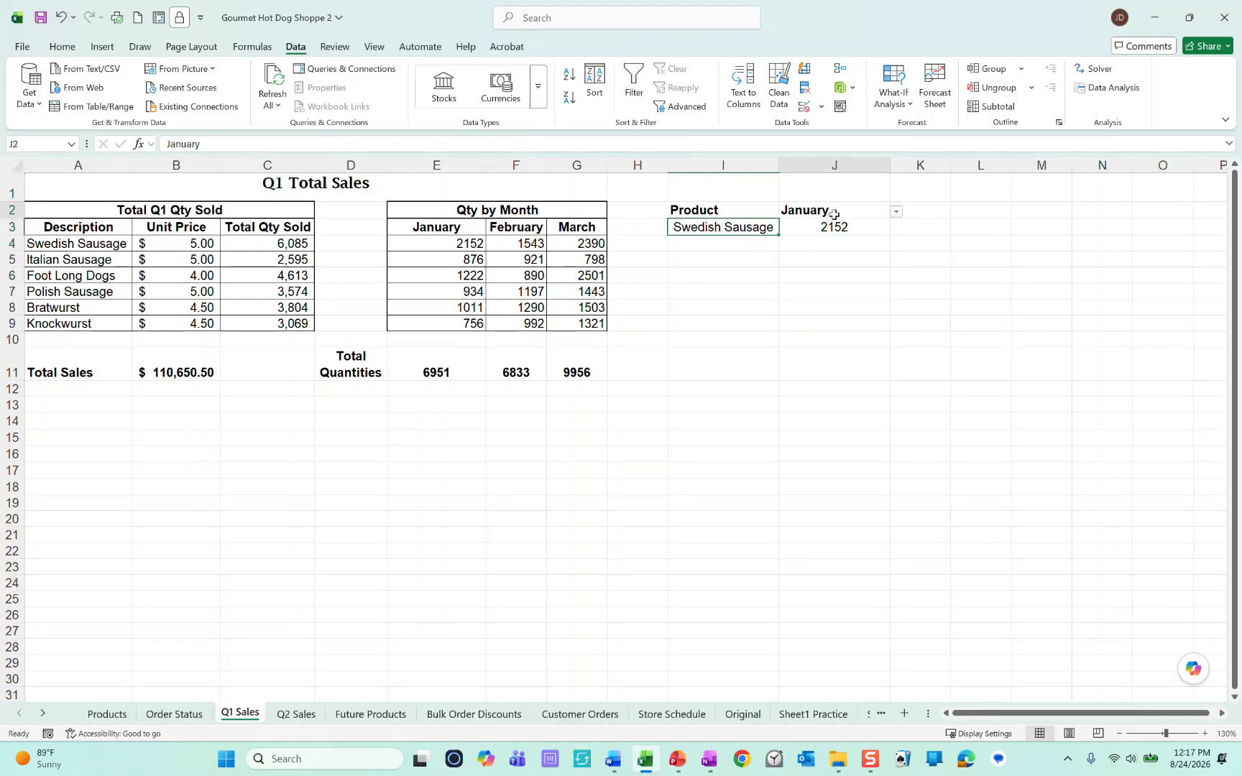
{"action": "left_click", "coordinate": [896, 211]}
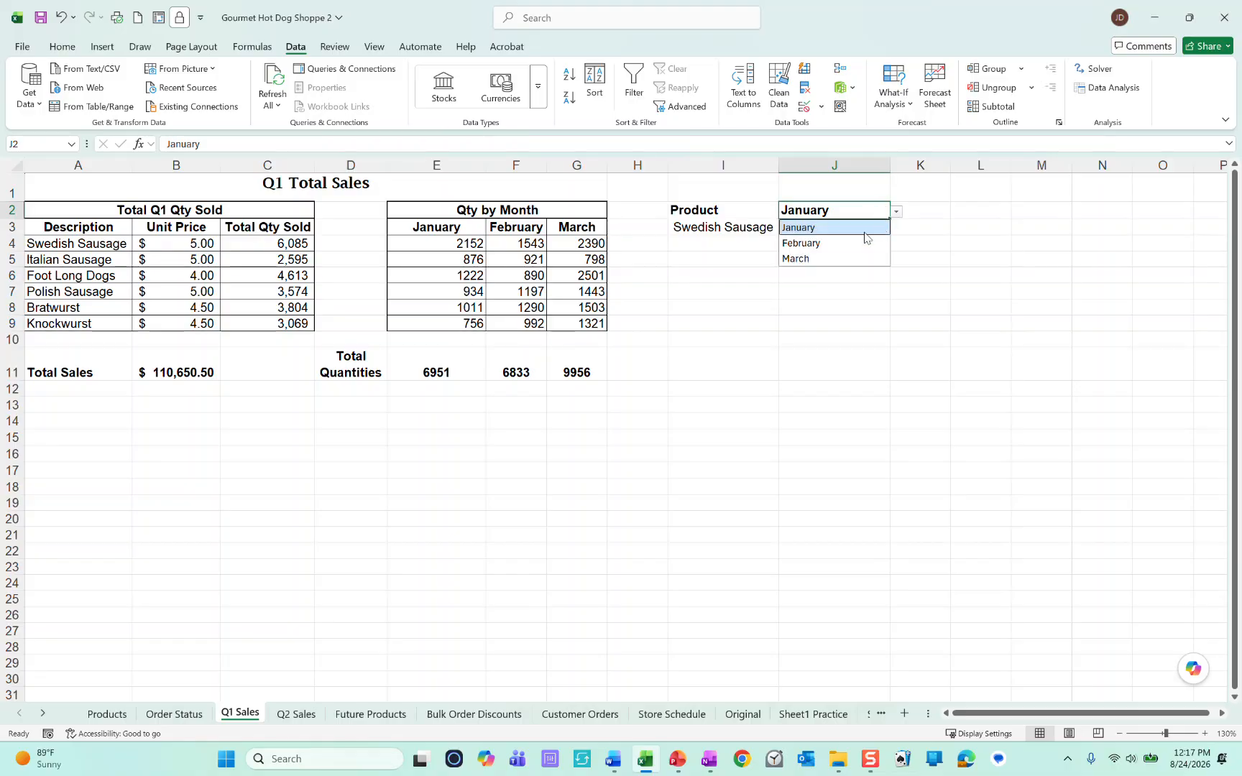
{"action": "left_click", "coordinate": [838, 259]}
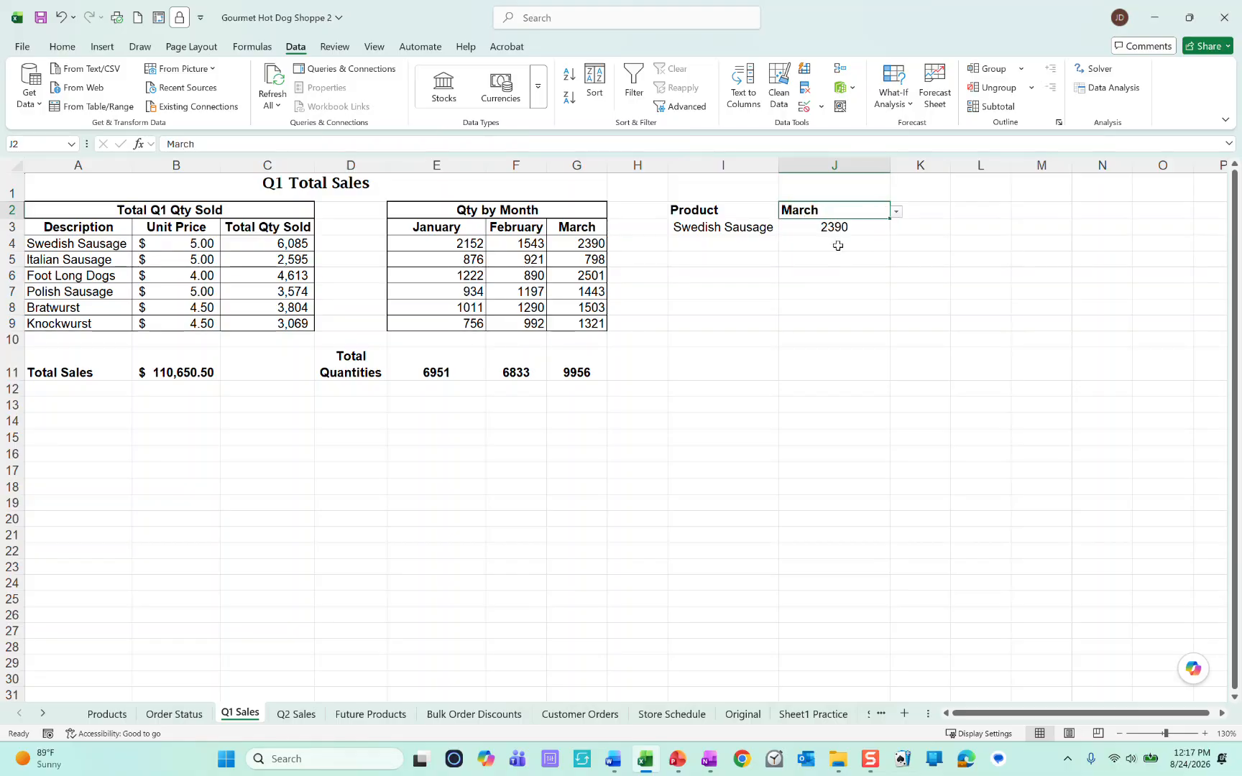
{"action": "left_click", "coordinate": [579, 244]}
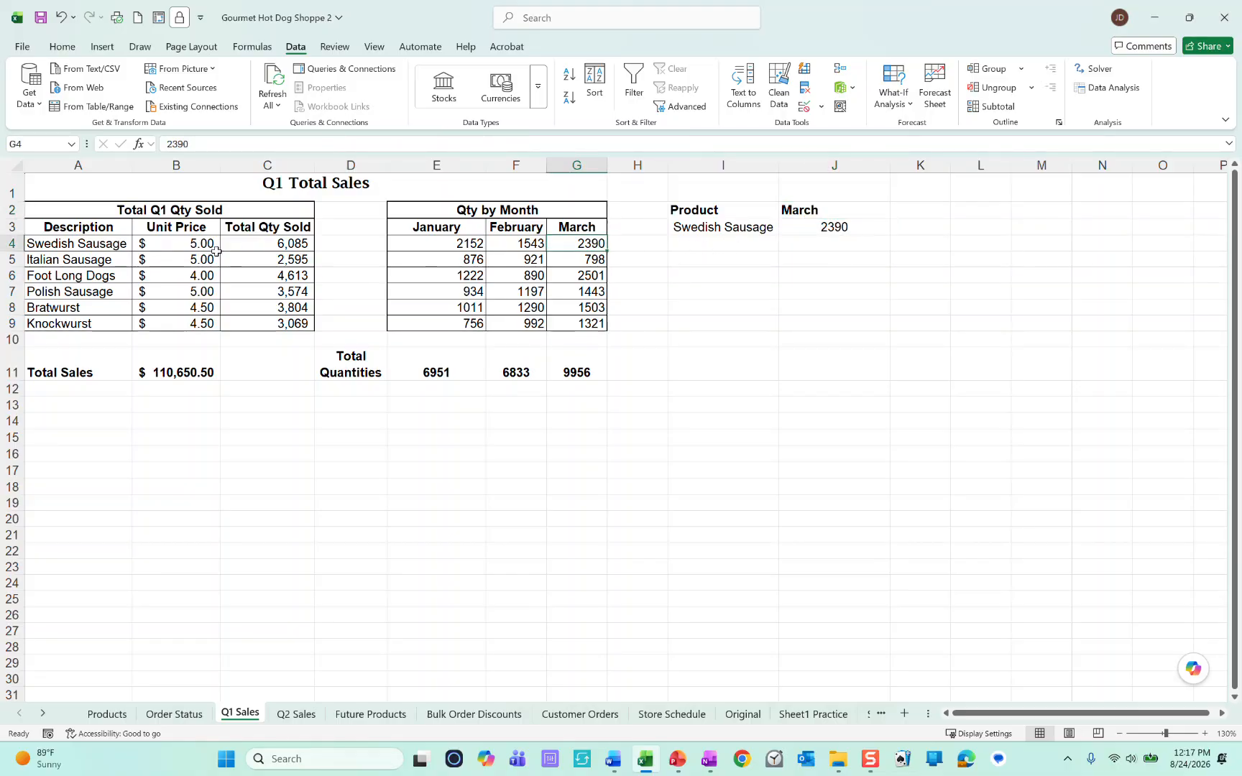